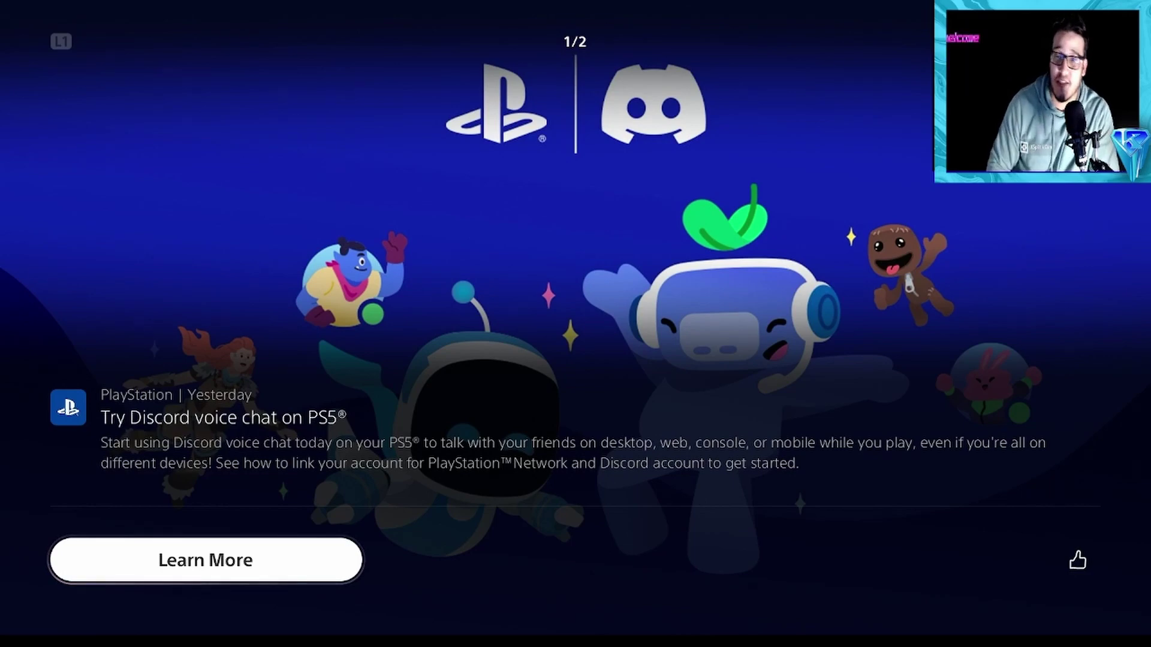
# - Close the Discord voice chat news story and open Users and Accounts in the console's system settings
pyautogui.press('Escape')
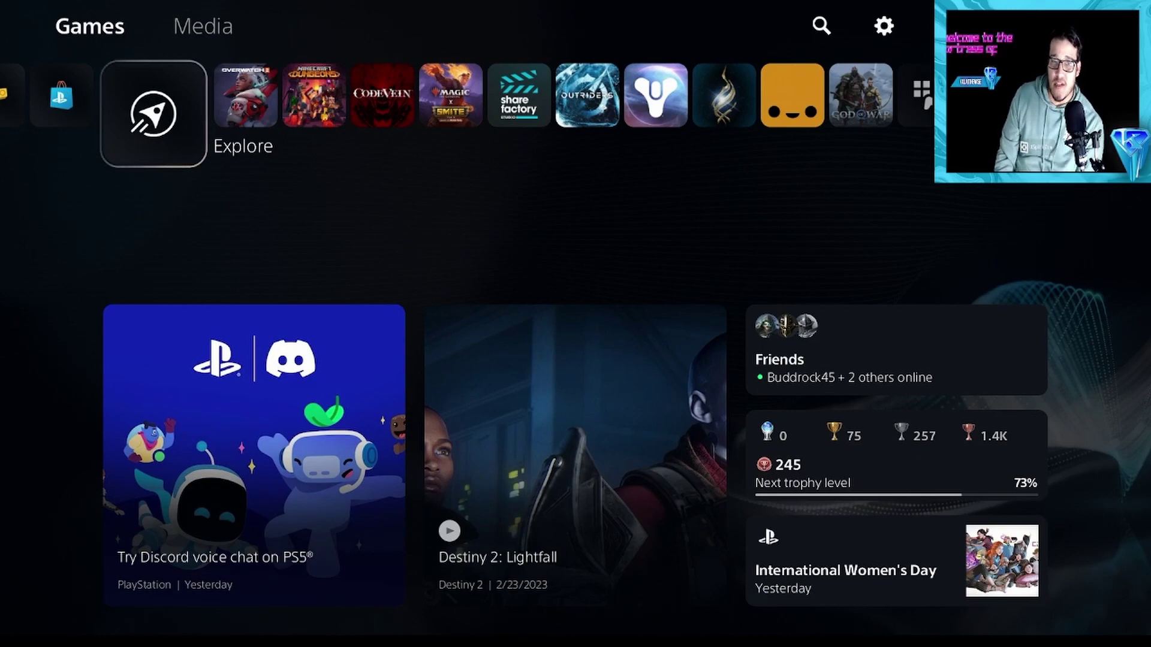
pyautogui.press('Up')
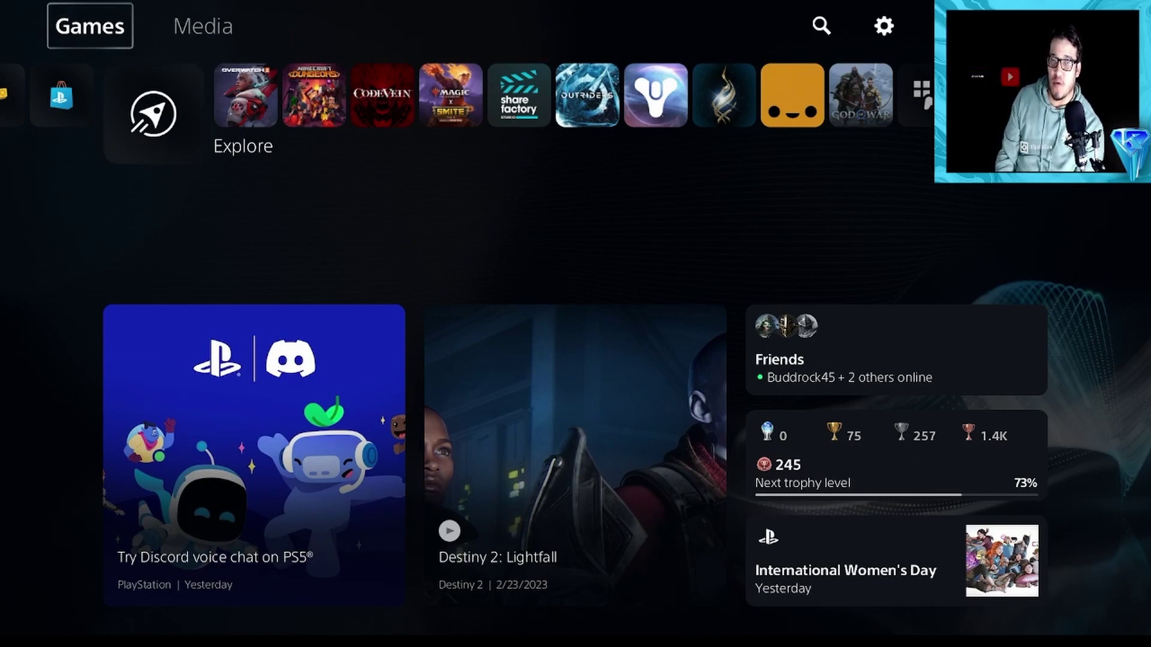
pyautogui.press('Right')
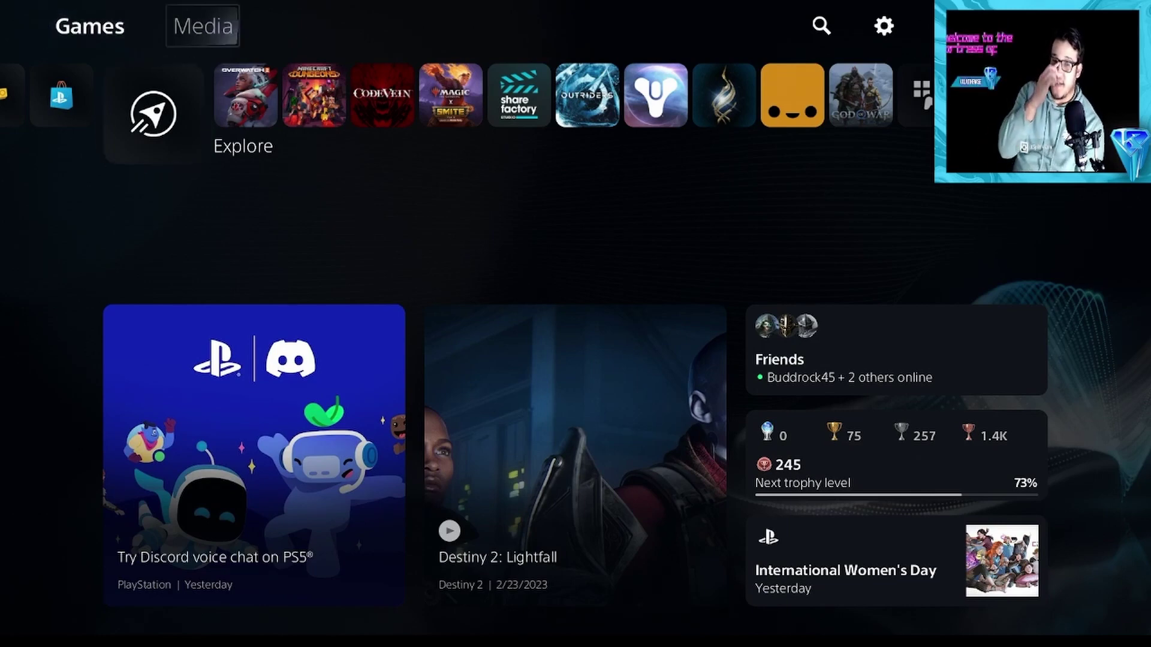
pyautogui.press('Right')
pyautogui.press('Right')
pyautogui.press('Return')
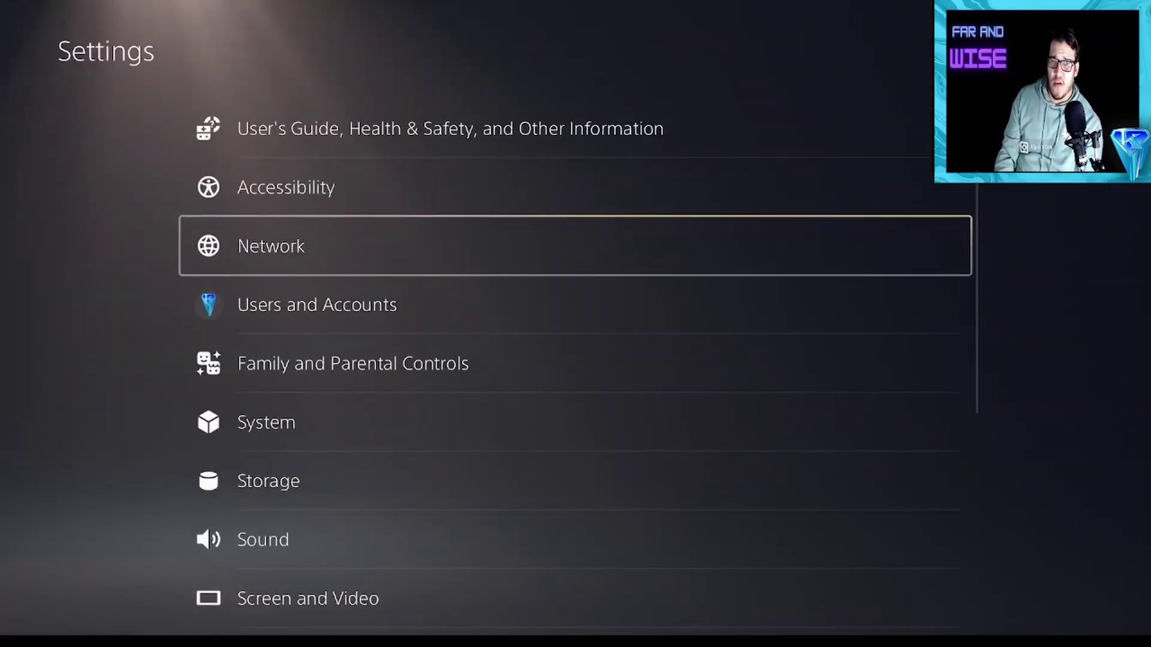
pyautogui.press('Down')
pyautogui.press('Return')
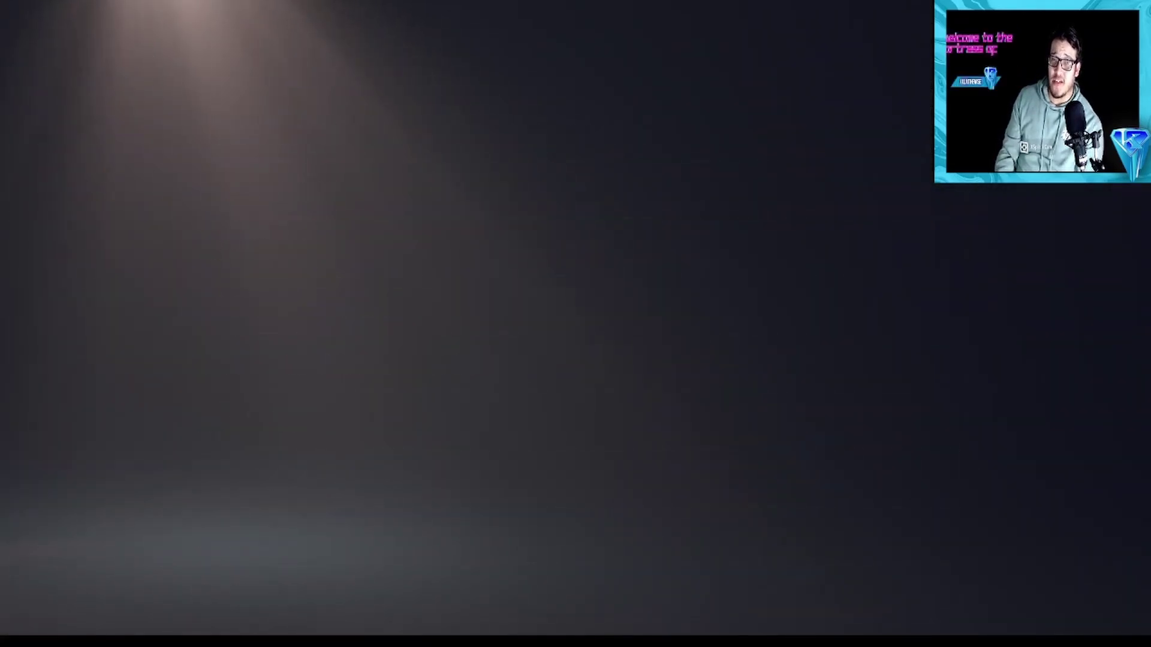
# - Open the Discord entry among the account's linked services to check the account link
pyautogui.press('Down')
pyautogui.press('Down')
pyautogui.press('Down')
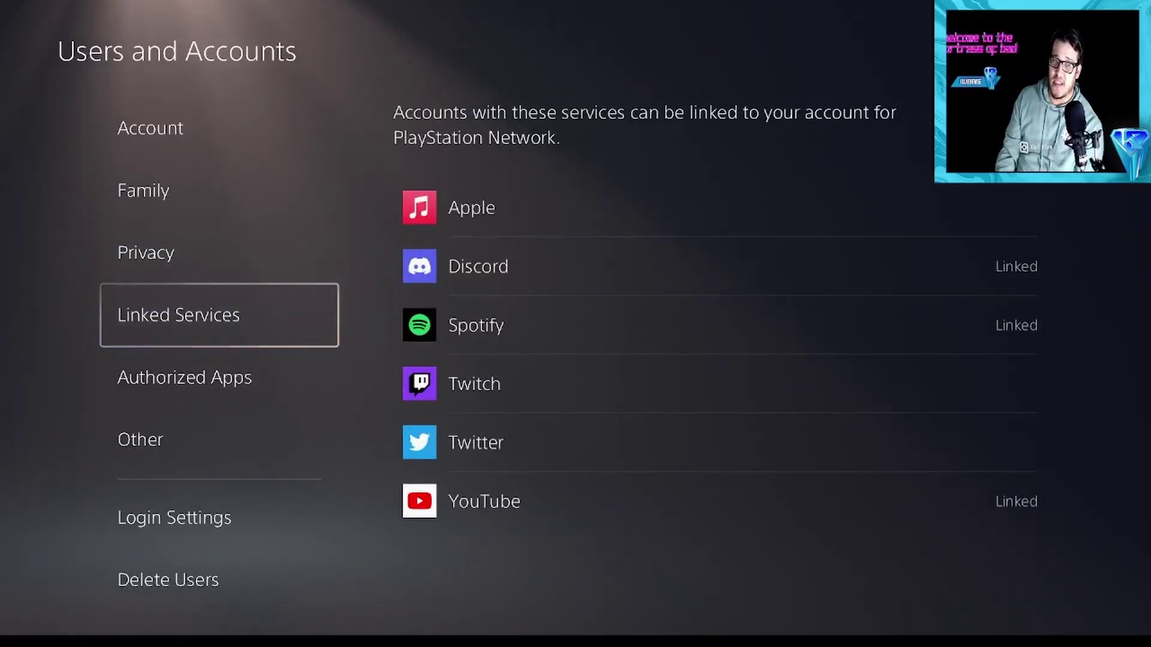
pyautogui.press('Right')
pyautogui.press('Down')
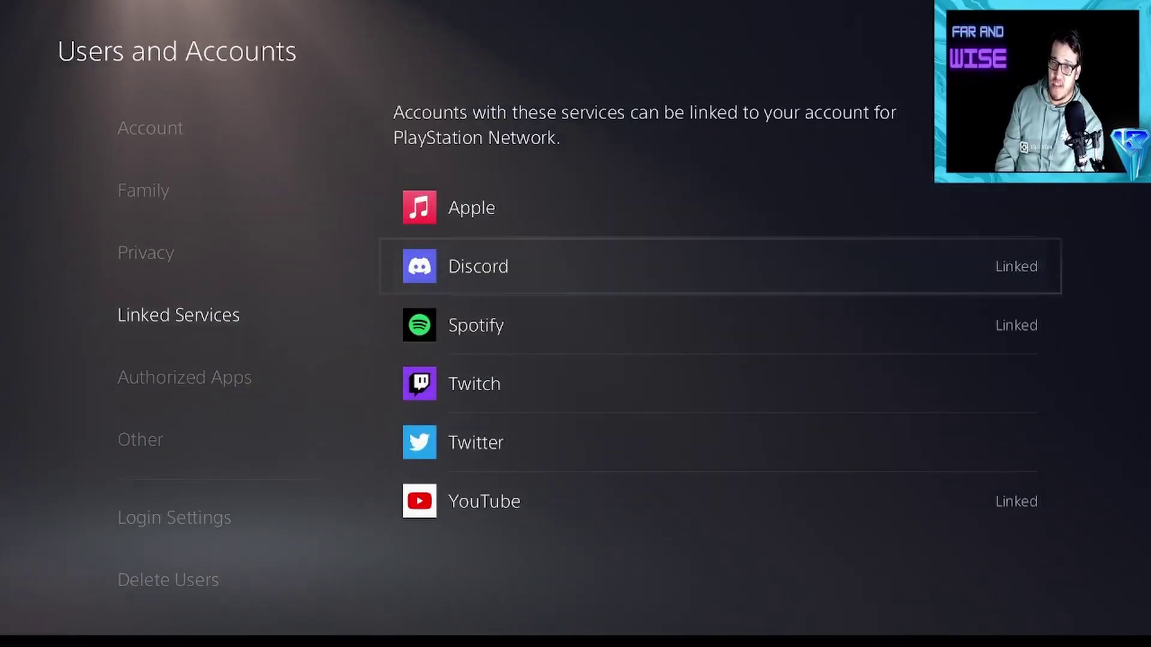
pyautogui.press('Return')
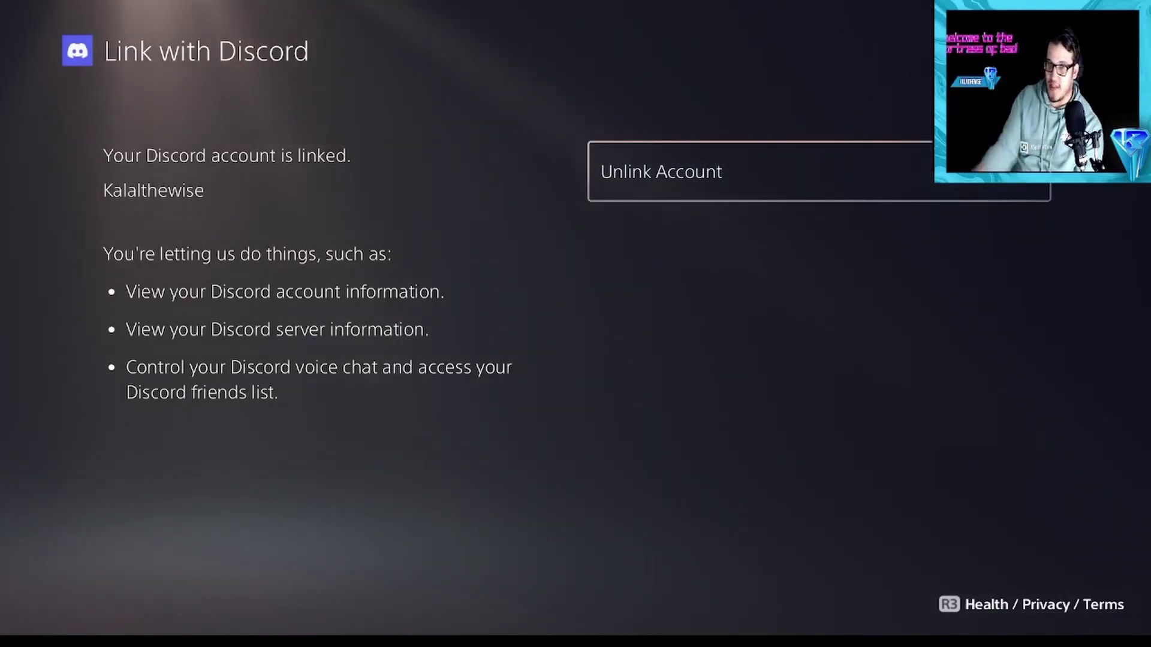
# - Leave the Discord link page and return through the settings to the home screen
pyautogui.press('Escape')
pyautogui.press('Left')
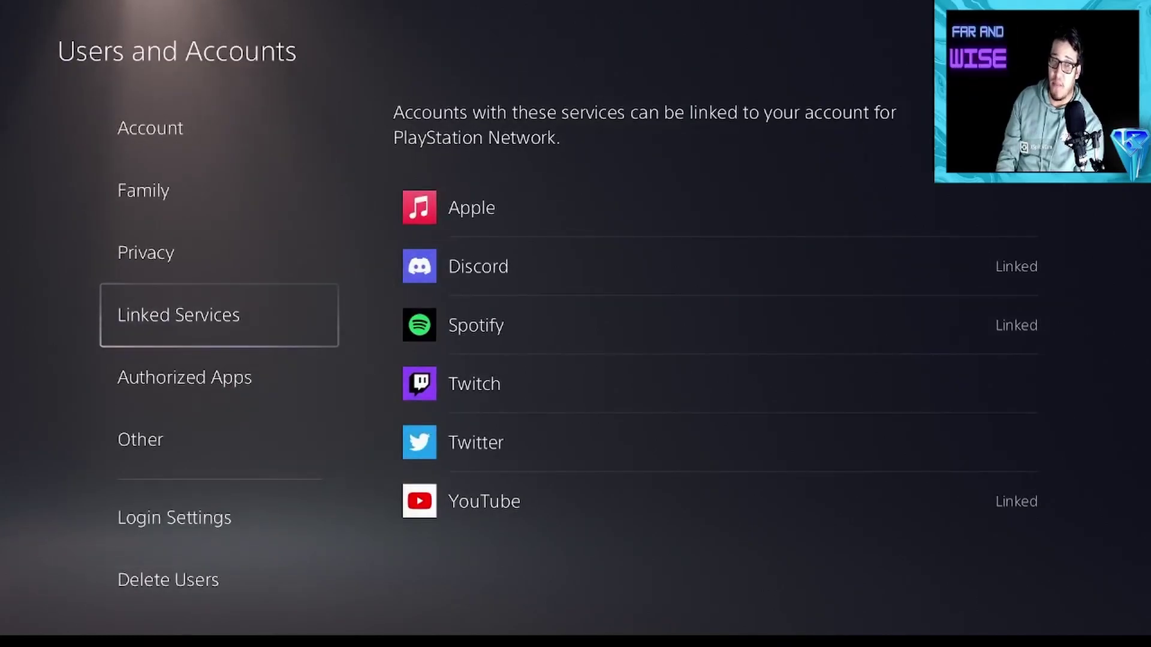
pyautogui.press('Escape')
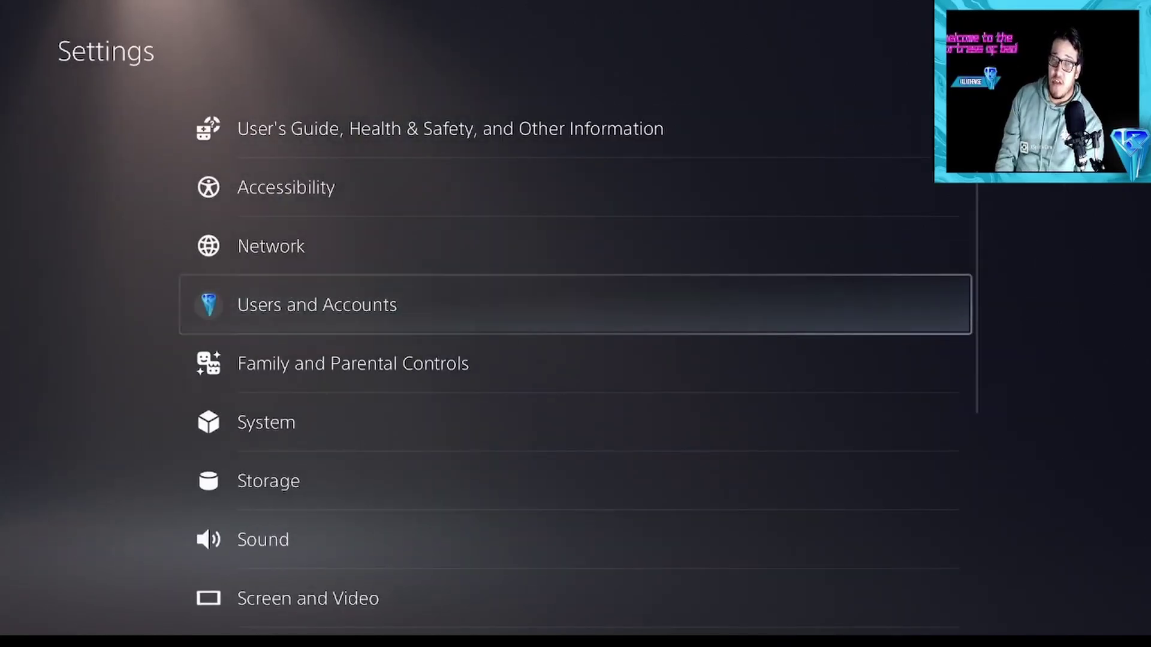
pyautogui.press('Escape')
pyautogui.press('Down')
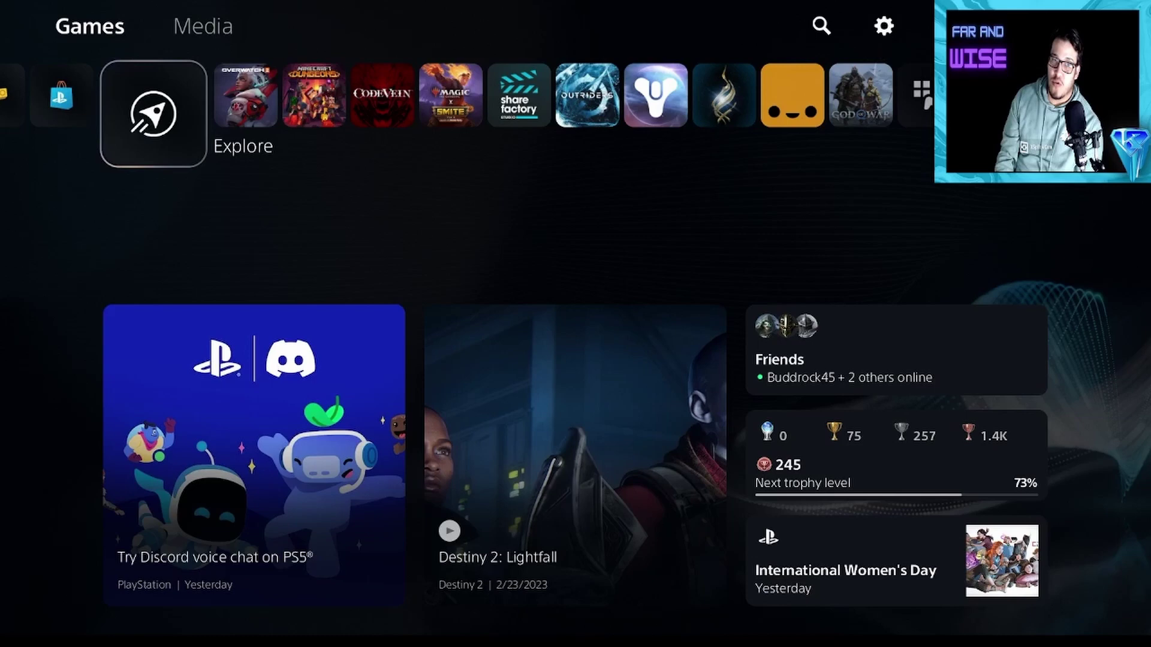
pyautogui.press('Up')
pyautogui.press('Down')
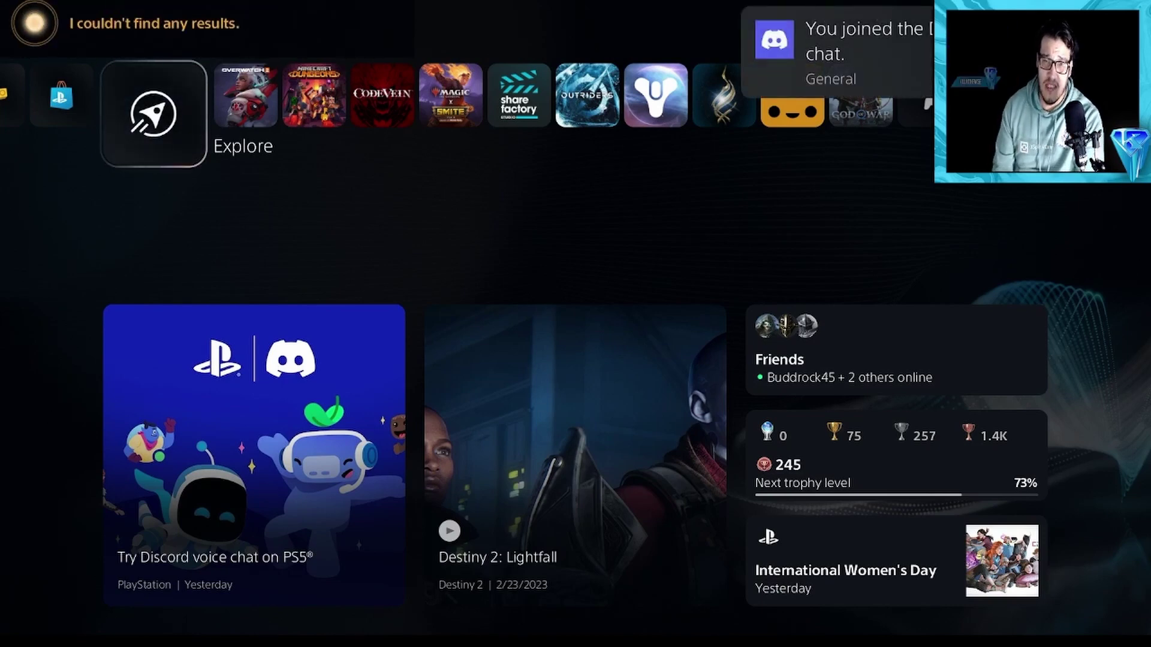
# - Open the Discord voice chat from its join notification and keep General as the selected chat
pyautogui.press('super')
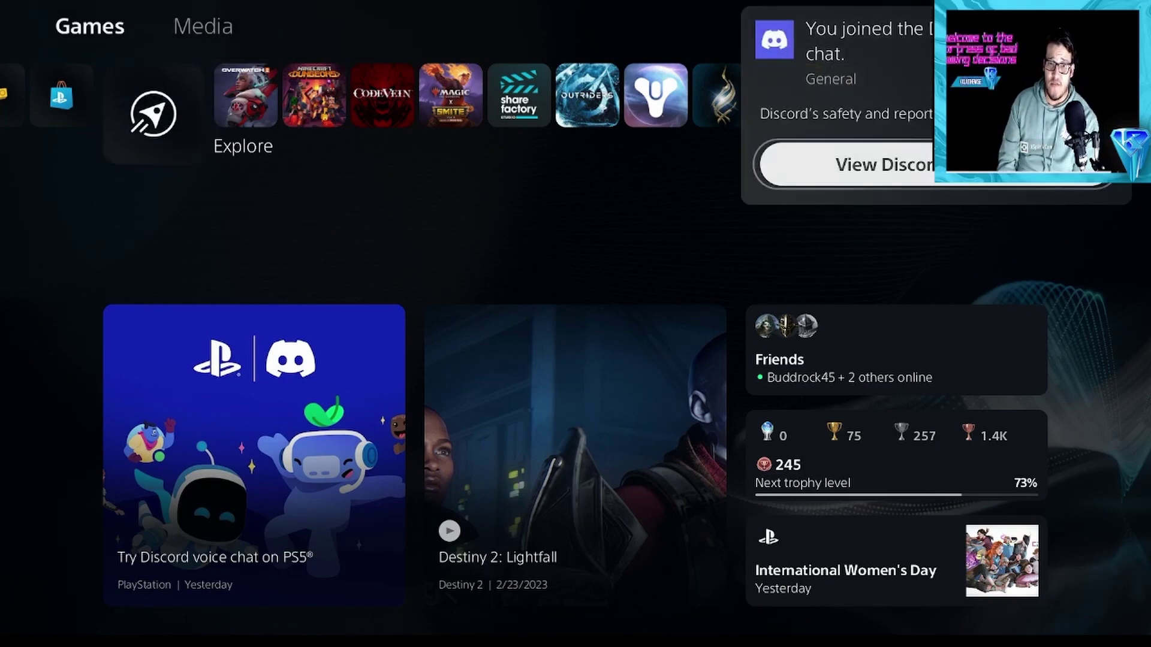
pyautogui.press('Return')
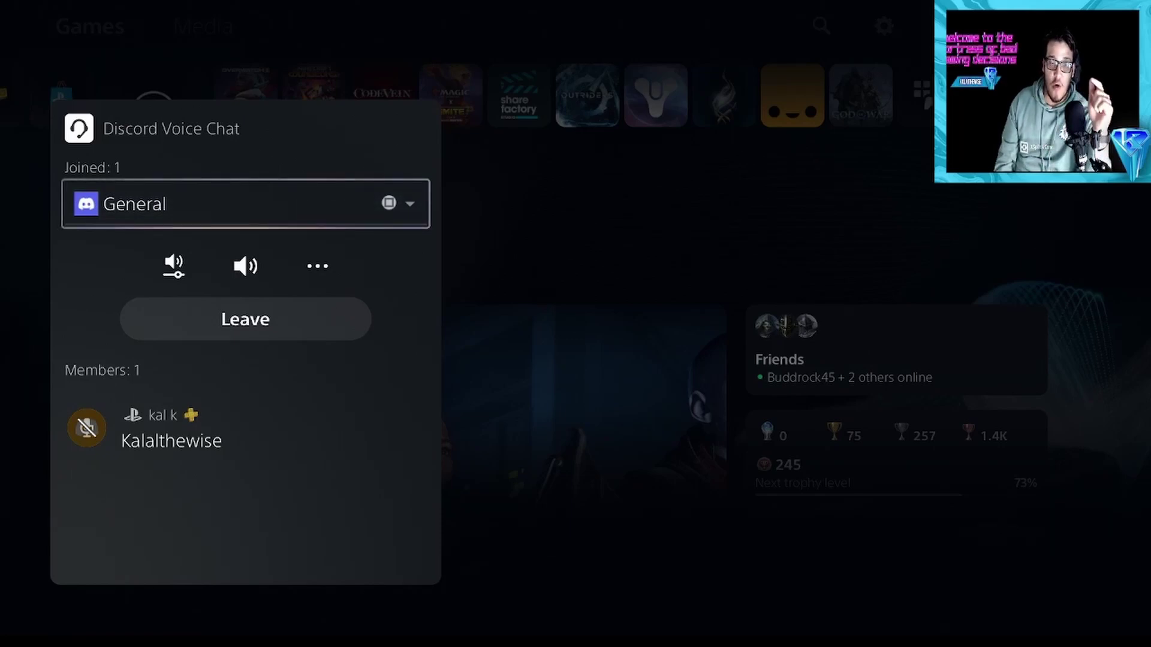
pyautogui.press('Return')
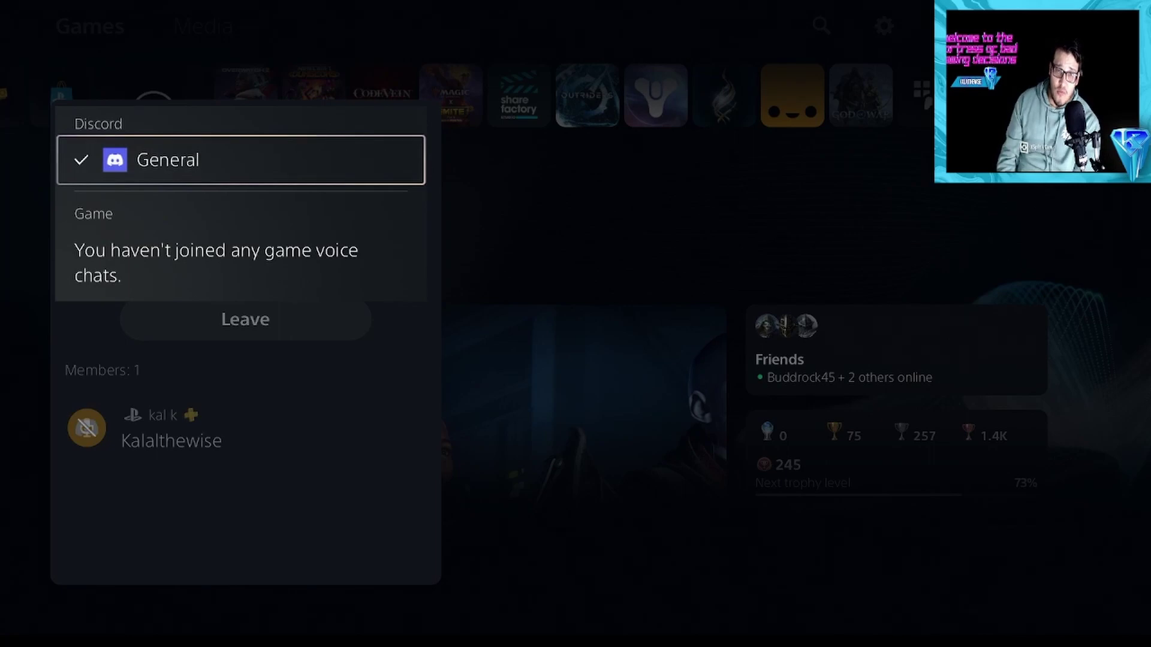
pyautogui.press('Return')
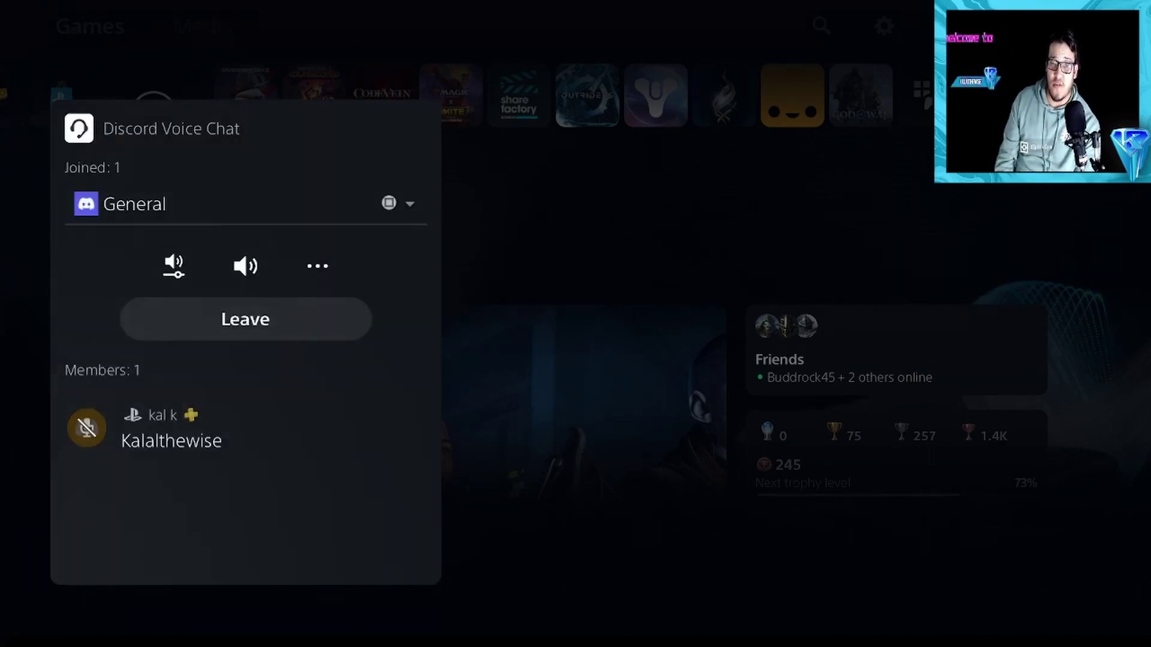
# - Shift the audio balance toward the game, move it most of the way back toward voice chat, and close the slider
pyautogui.press('Down')
pyautogui.press('Return')
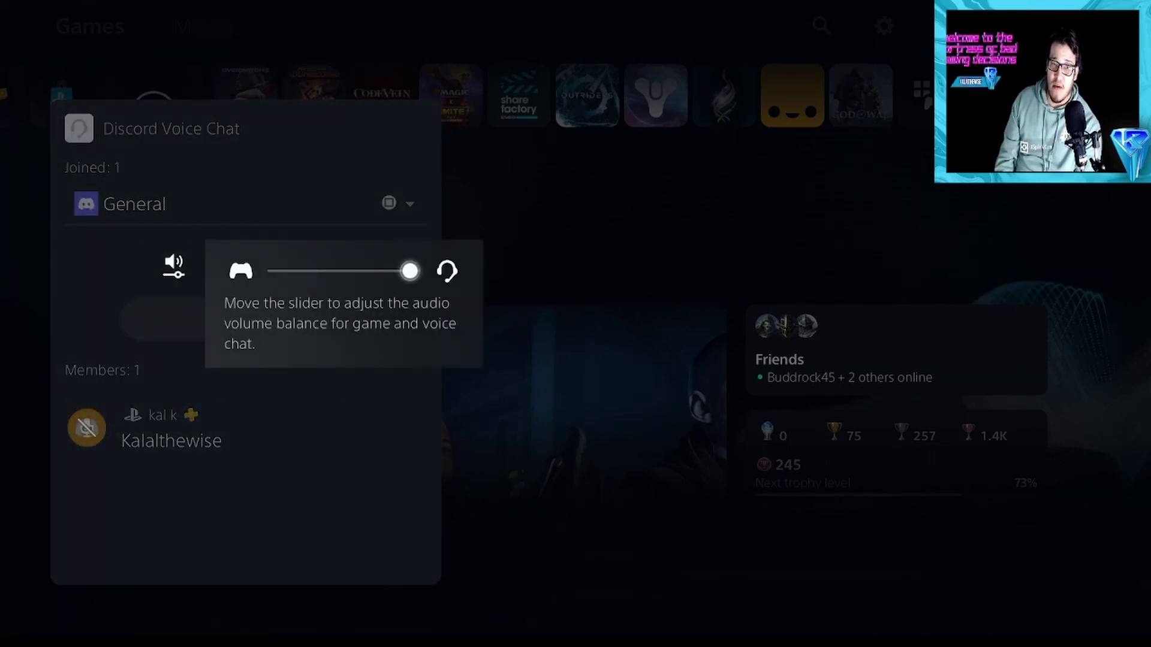
pyautogui.press('Left')
pyautogui.press('Left')
pyautogui.press('Left')
pyautogui.press('Left')
pyautogui.press('Left')
pyautogui.press('Left')
pyautogui.press('Left')
pyautogui.press('Left')
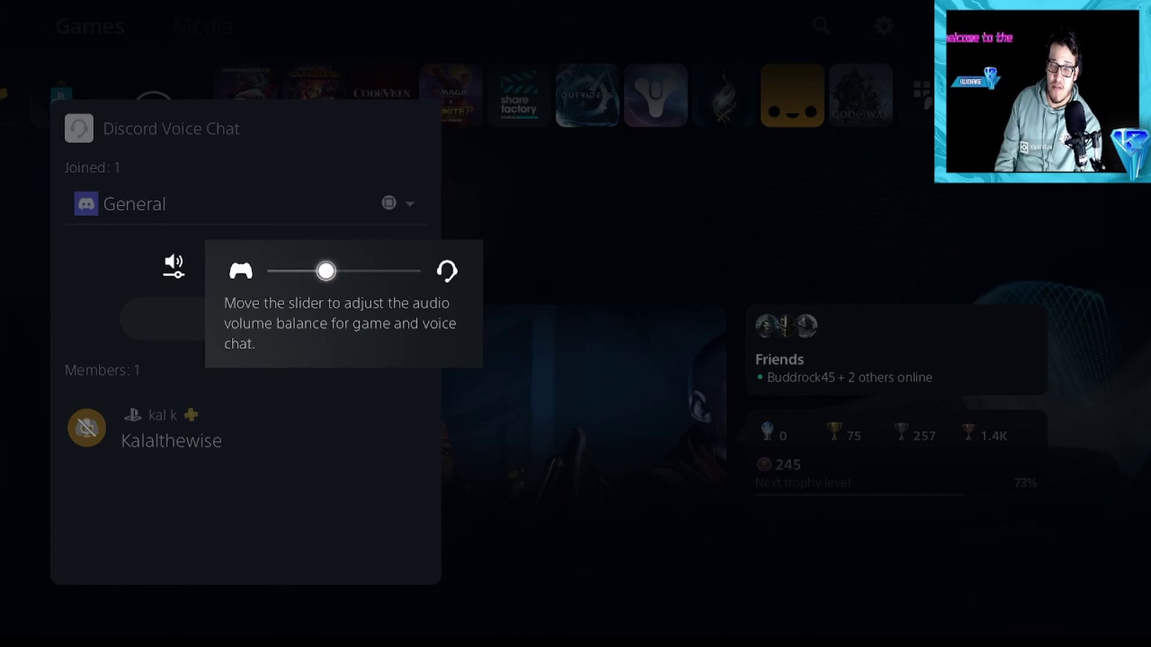
pyautogui.press('Right')
pyautogui.press('Right')
pyautogui.press('Right')
pyautogui.press('Right')
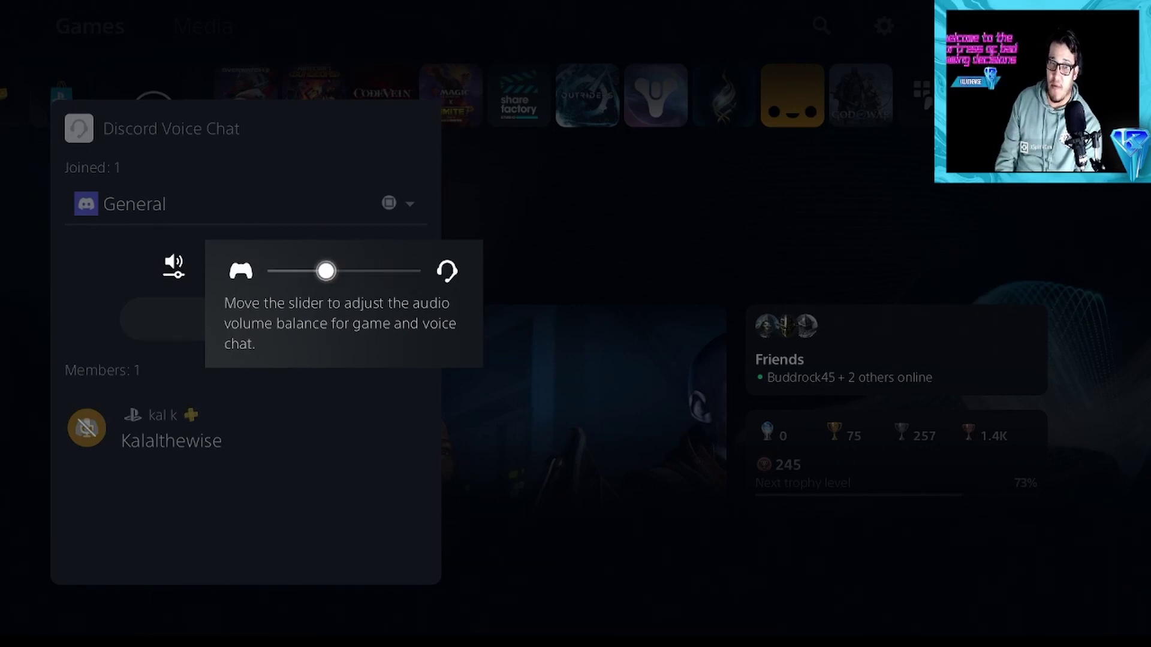
pyautogui.press('Right')
pyautogui.press('Right')
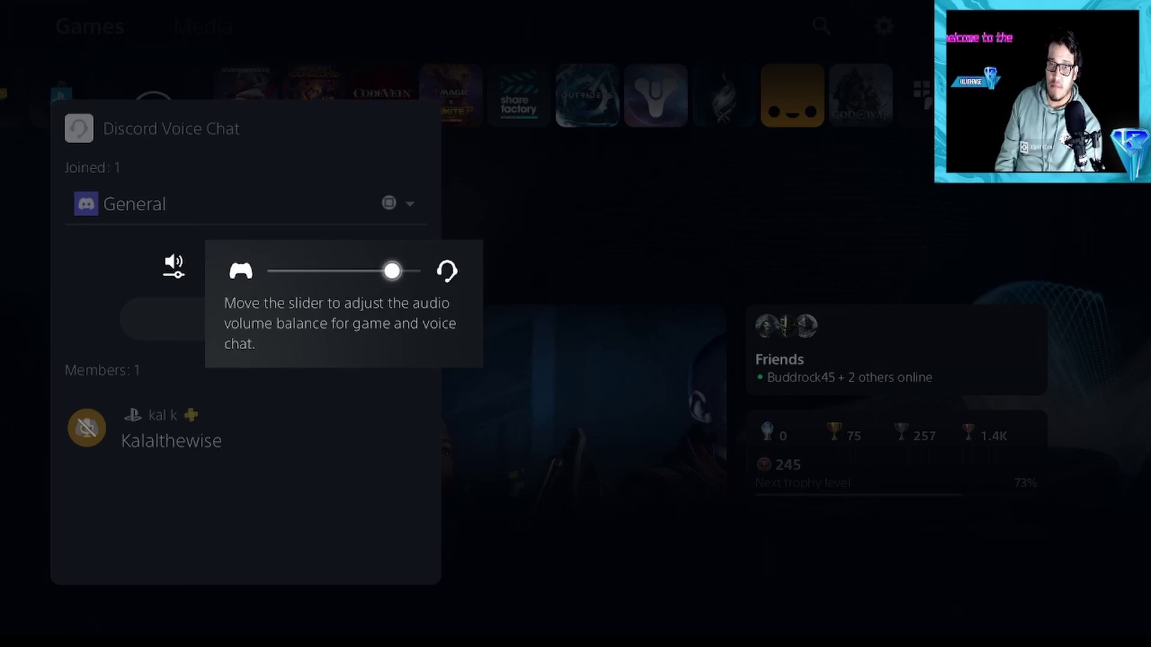
pyautogui.press('Escape')
# - Mute everyone in the General Discord voice chat and unmute them again
pyautogui.press('Right')
pyautogui.press('Return')
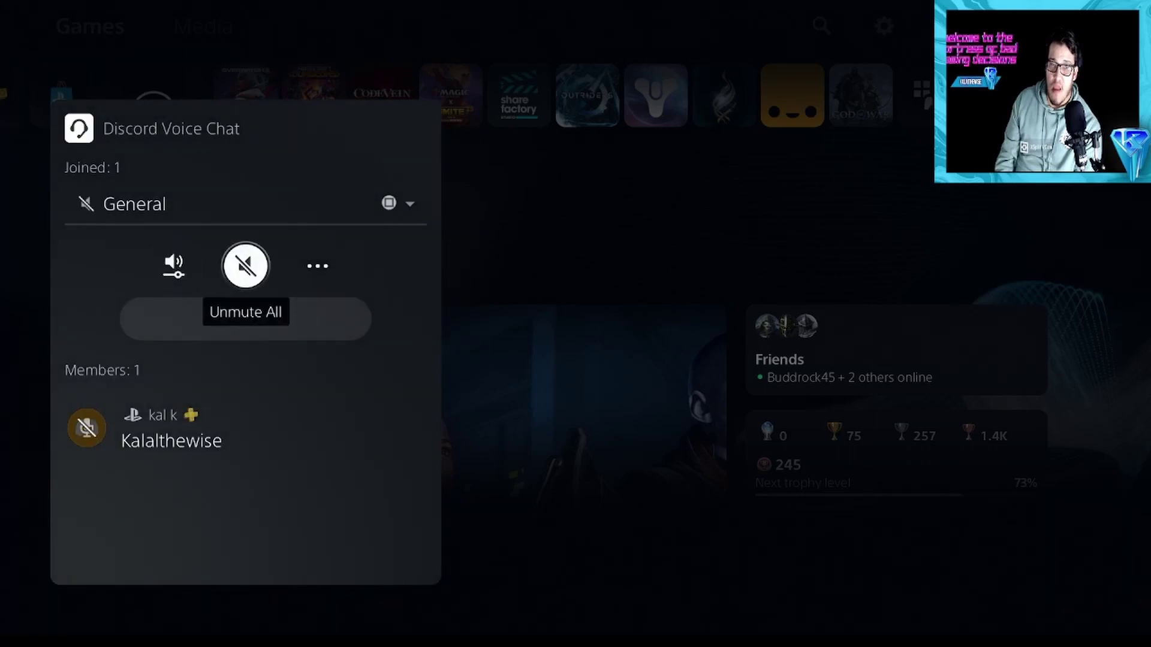
pyautogui.press('Return')
# - Open the voice chat settings from the General chat's additional options and examine the Share Your Voice setting
pyautogui.press('Right')
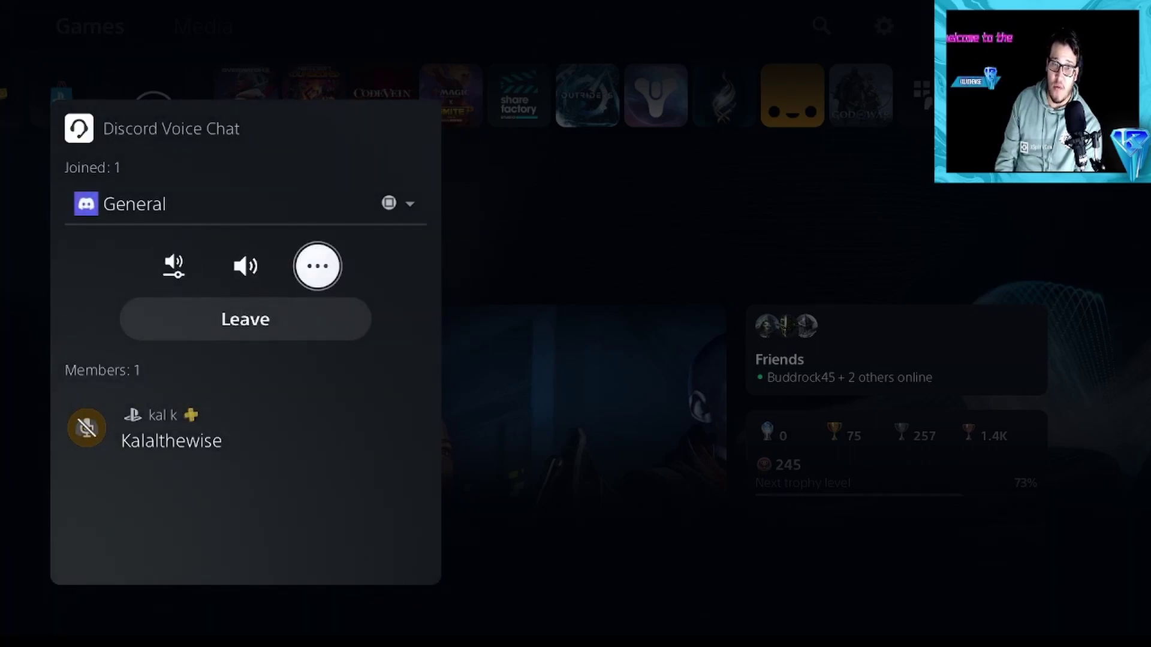
pyautogui.press('Return')
pyautogui.press('Return')
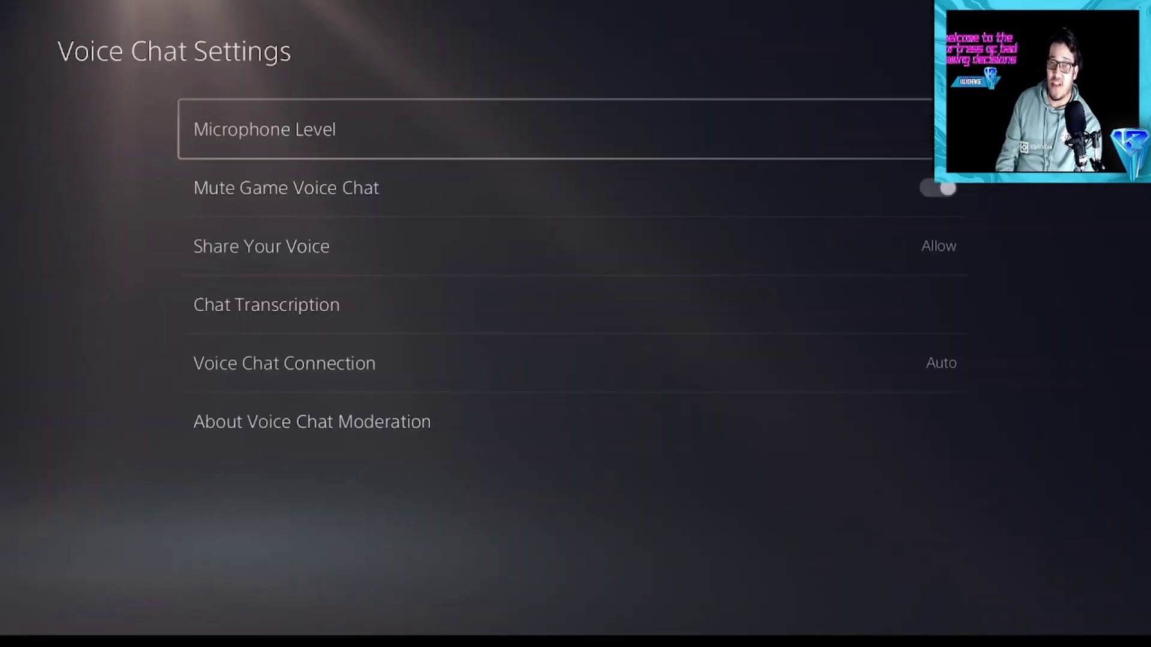
pyautogui.press('Down')
pyautogui.press('Down')
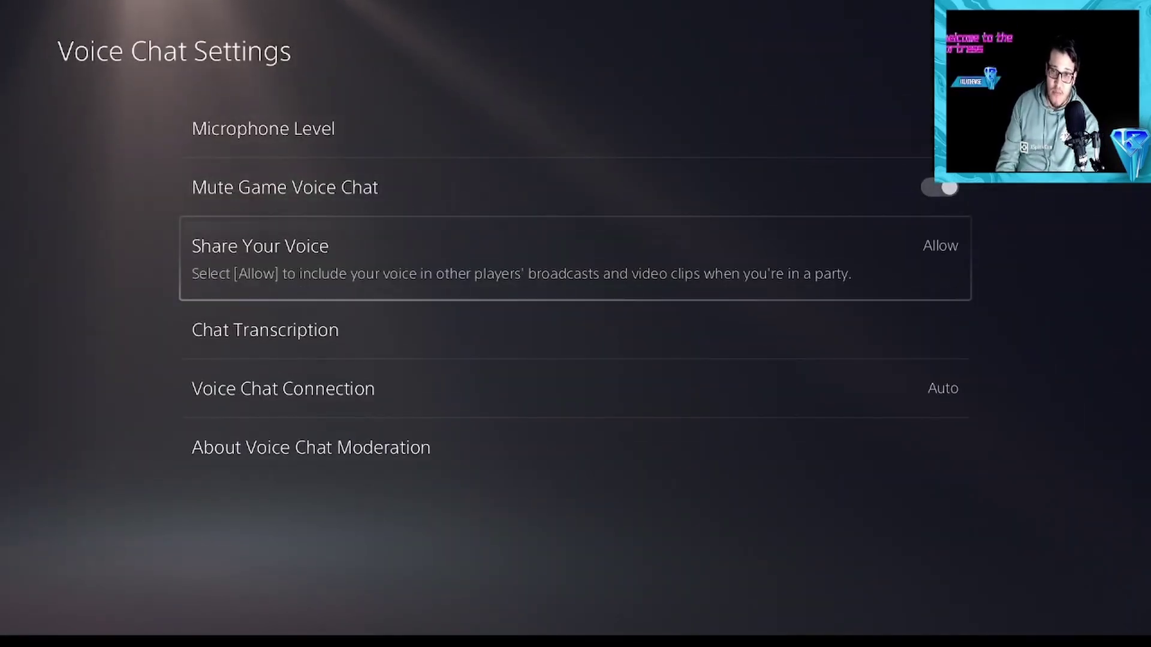
# - View the microphone level adjustment page and return to the voice chat settings
pyautogui.press('Up')
pyautogui.press('Up')
pyautogui.press('Return')
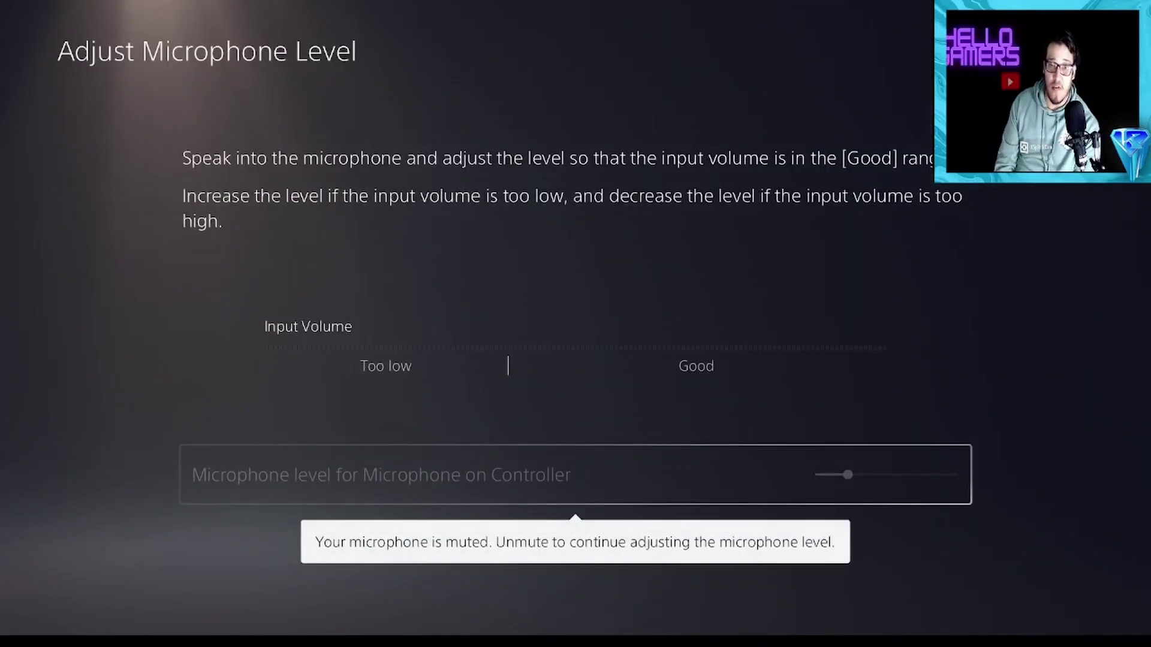
pyautogui.press('Escape')
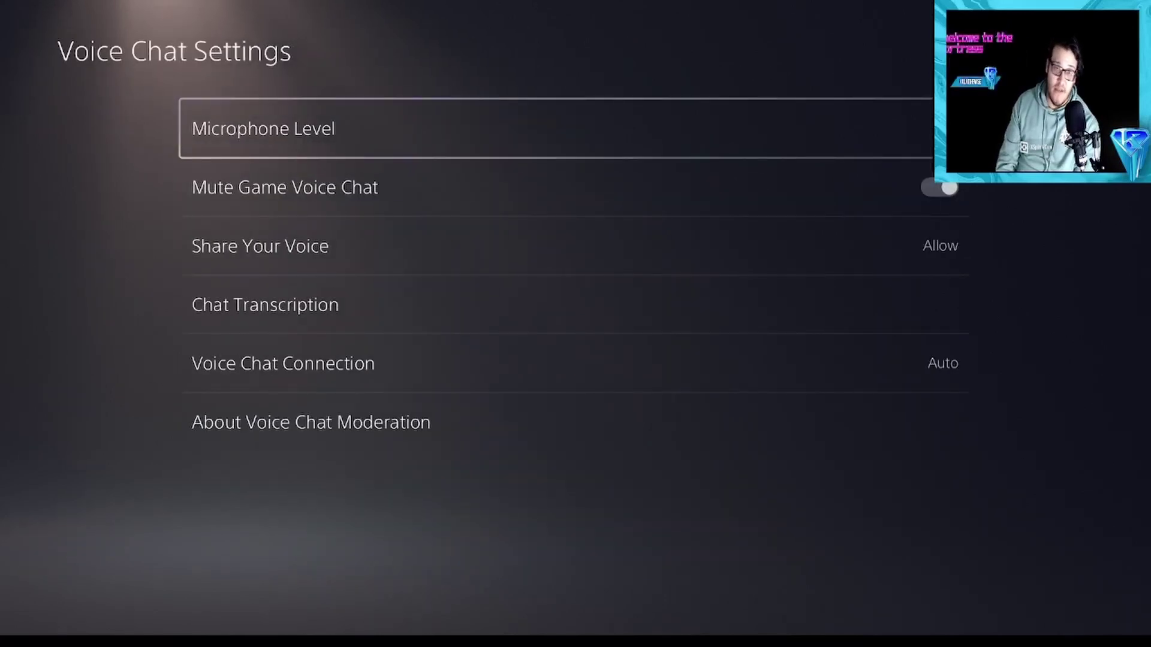
# - Look through the remaining voice chat settings down to About Voice Chat Moderation and return to the home screen
pyautogui.press('Down')
pyautogui.press('Down')
pyautogui.press('Down')
pyautogui.press('Down')
pyautogui.press('Down')
pyautogui.press('super')
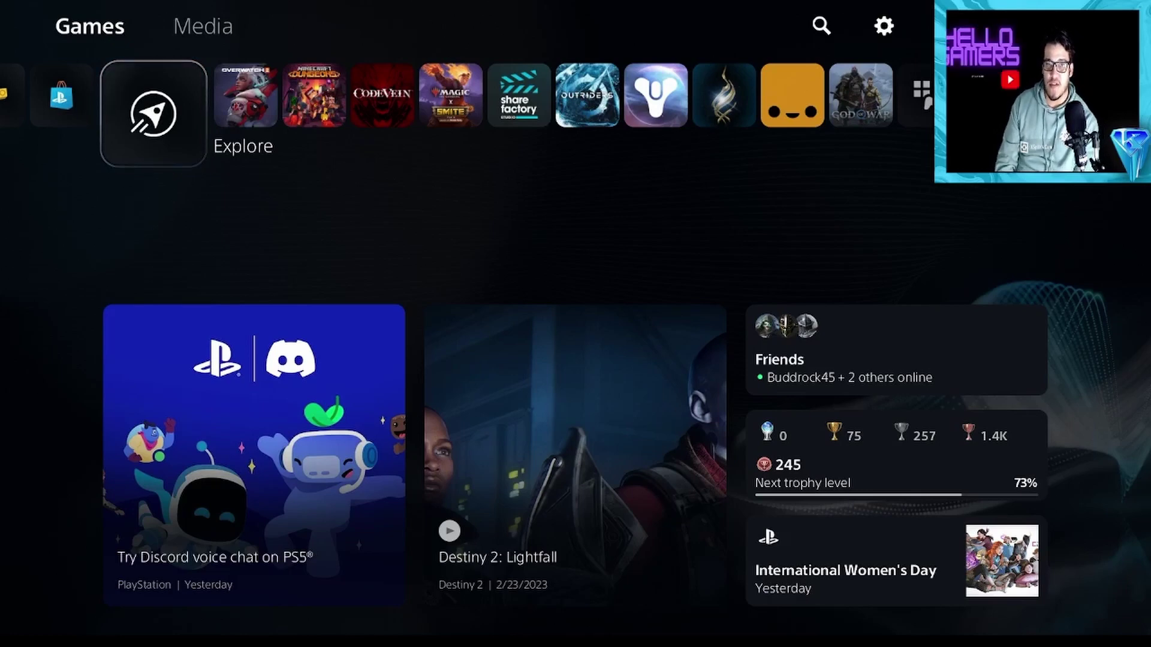
# - Bring up the control center and open the joined General Discord chat from the Parties list in Game Base
pyautogui.press('Down')
pyautogui.press('Up')
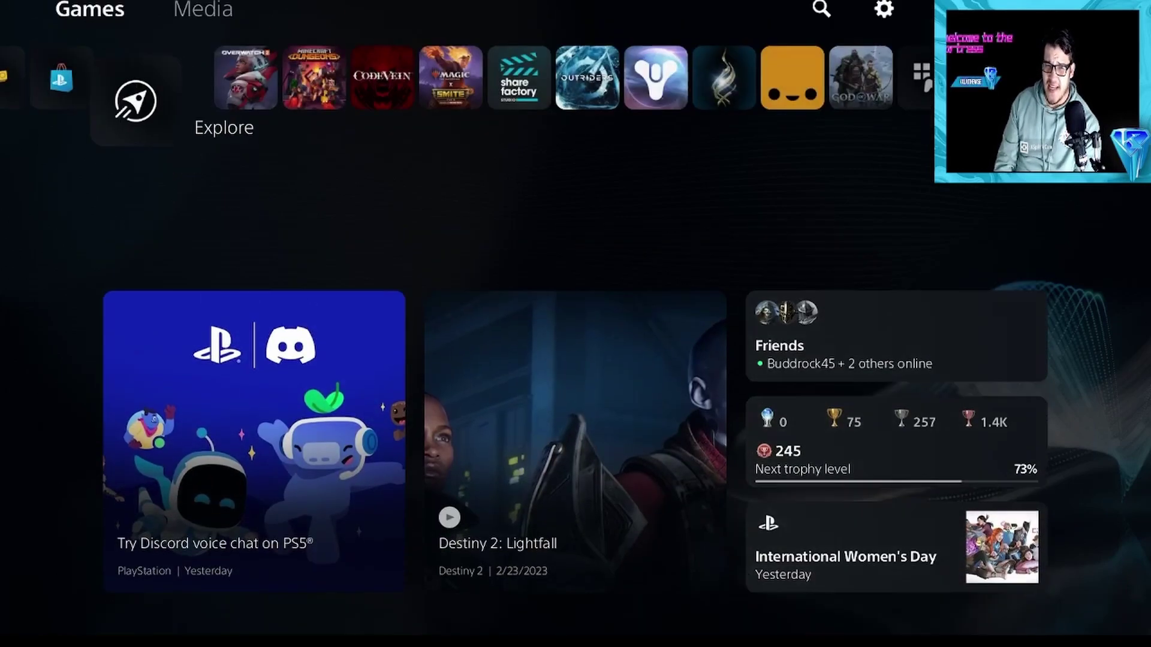
pyautogui.press('super')
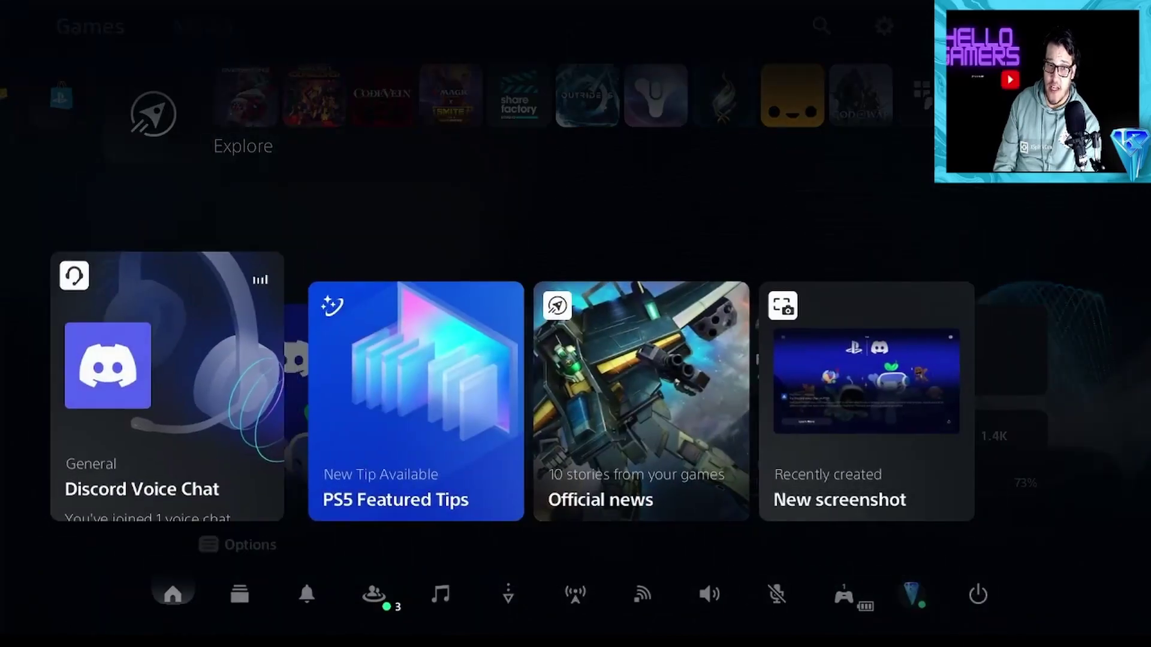
pyautogui.press('Right')
pyautogui.press('Right')
pyautogui.press('Right')
pyautogui.press('Return')
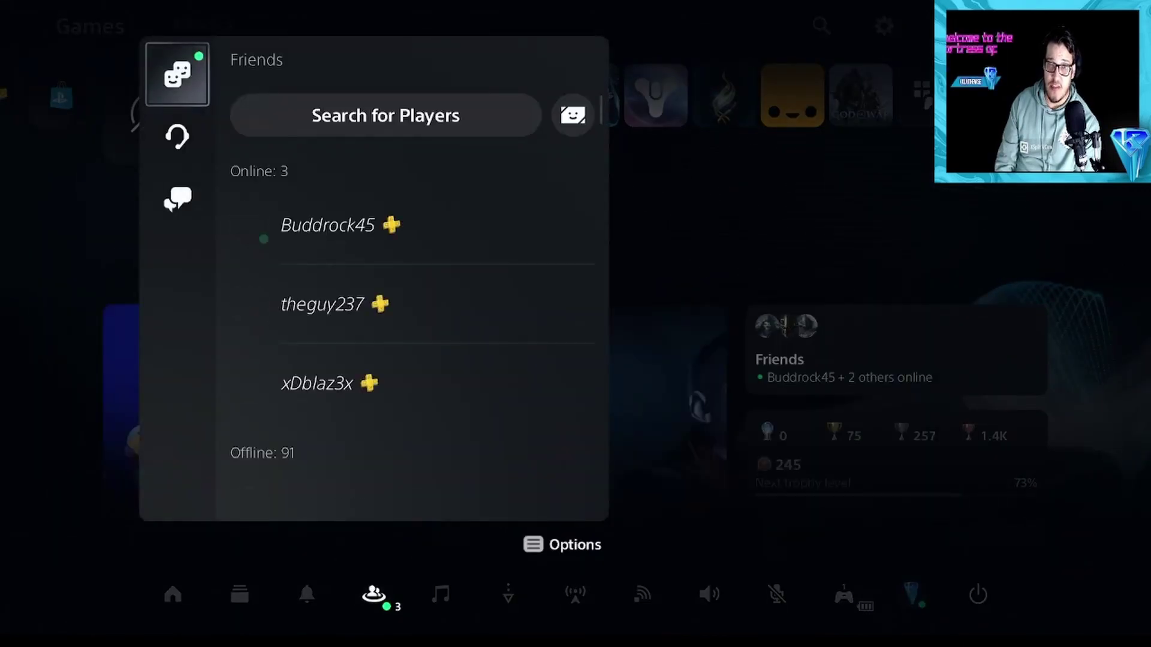
pyautogui.press('Down')
pyautogui.press('Down')
pyautogui.press('Up')
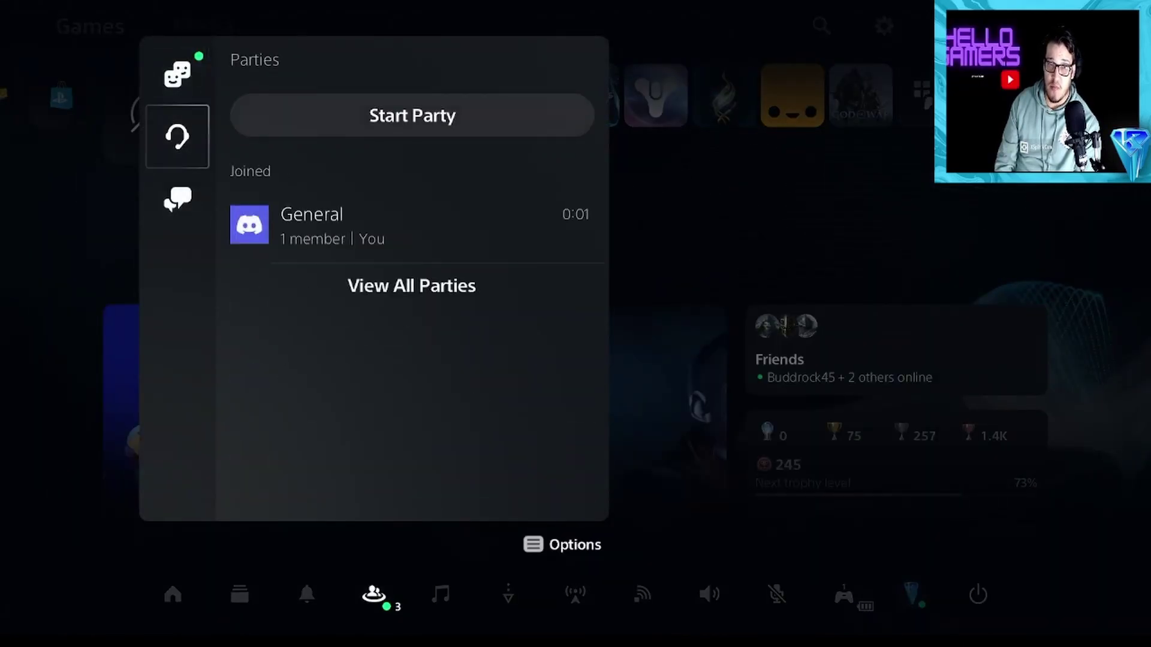
pyautogui.press('Right')
pyautogui.press('Return')
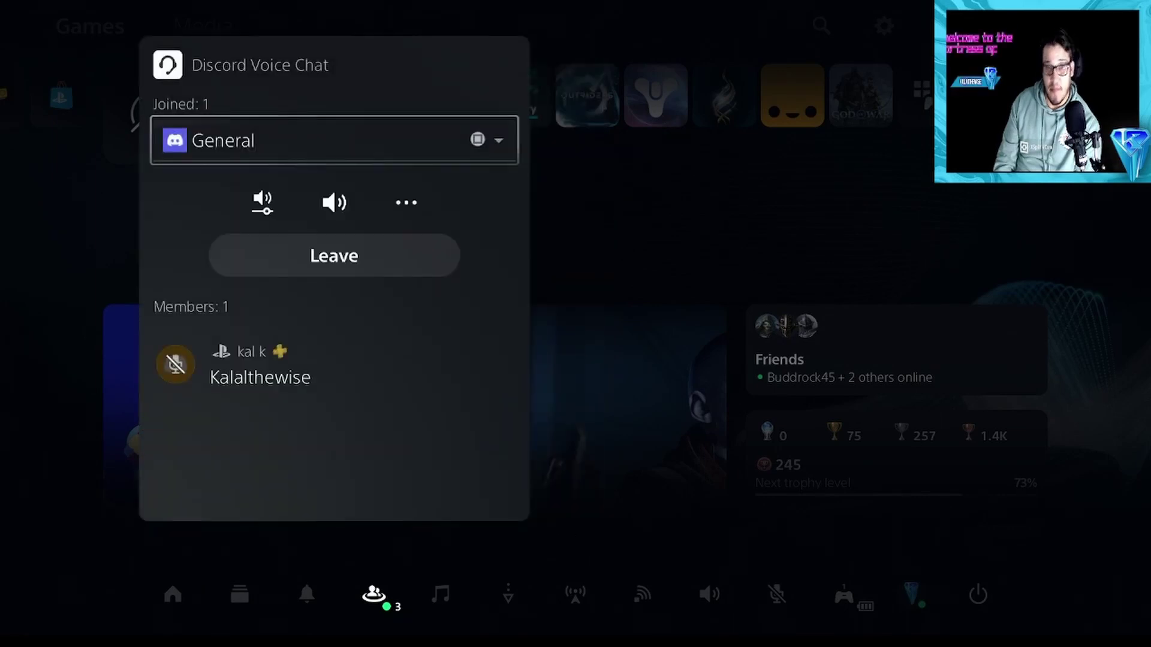
# - Review the General voice chat's controls, including Audio Balance and the additional options, and return to the Parties list
pyautogui.press('Down')
pyautogui.press('Down')
pyautogui.press('Up')
pyautogui.press('Right')
pyautogui.press('Right')
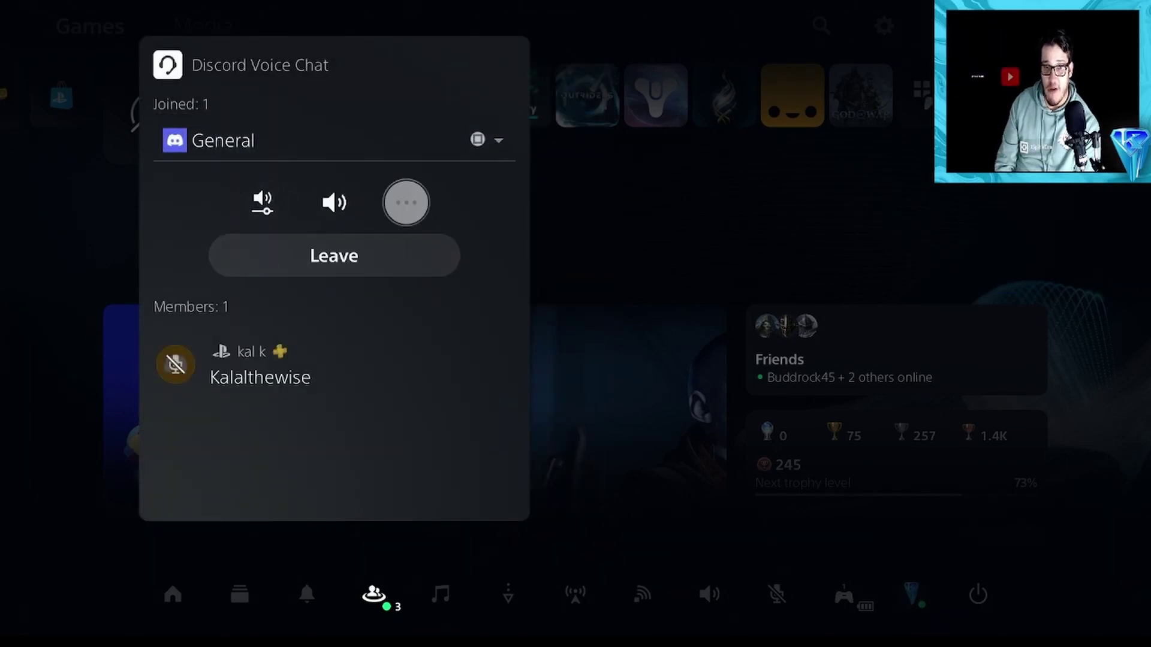
pyautogui.press('Left')
pyautogui.press('Left')
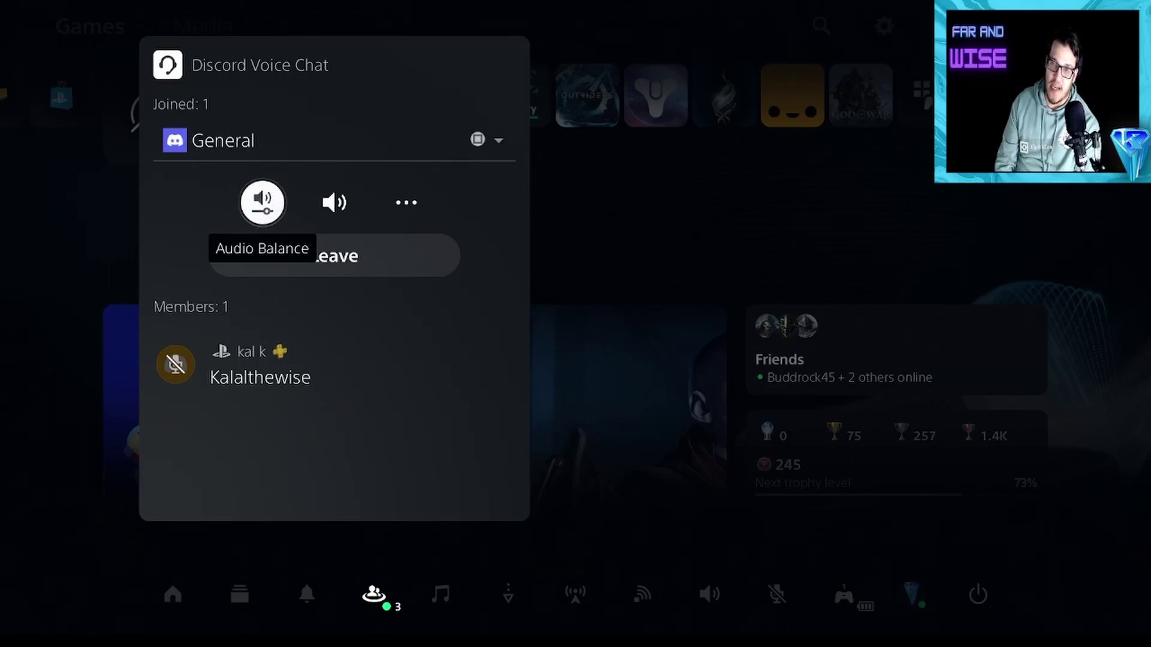
pyautogui.press('Escape')
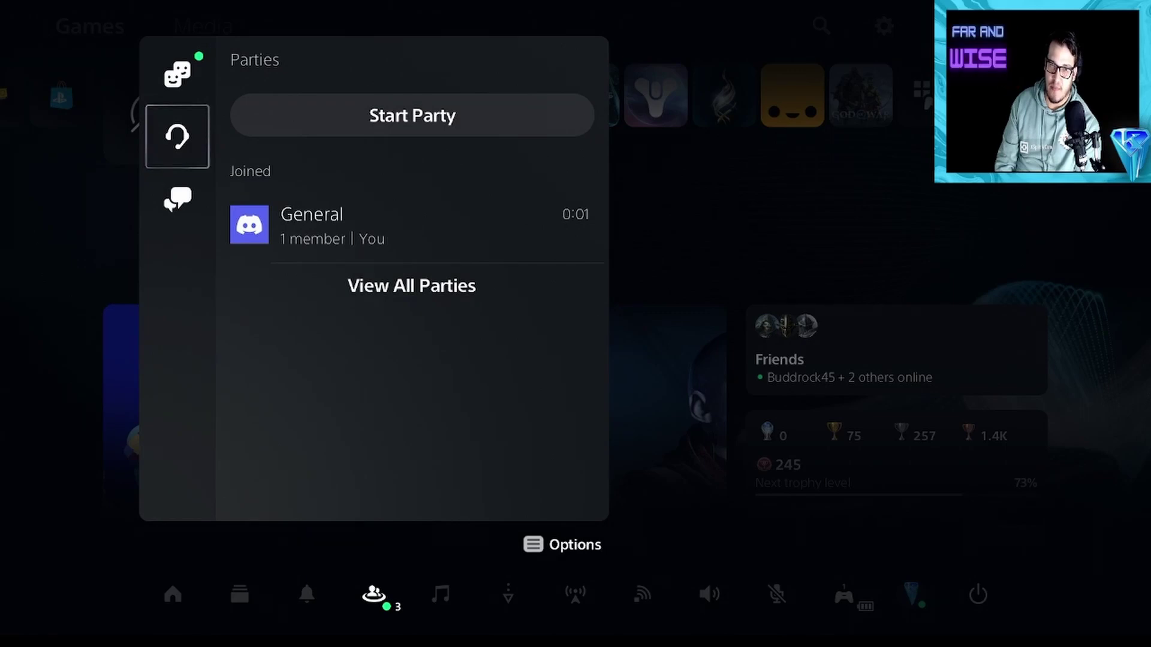
# - Close the control center and open the console's Settings from the home screen
pyautogui.press('Escape')
pyautogui.press('Escape')
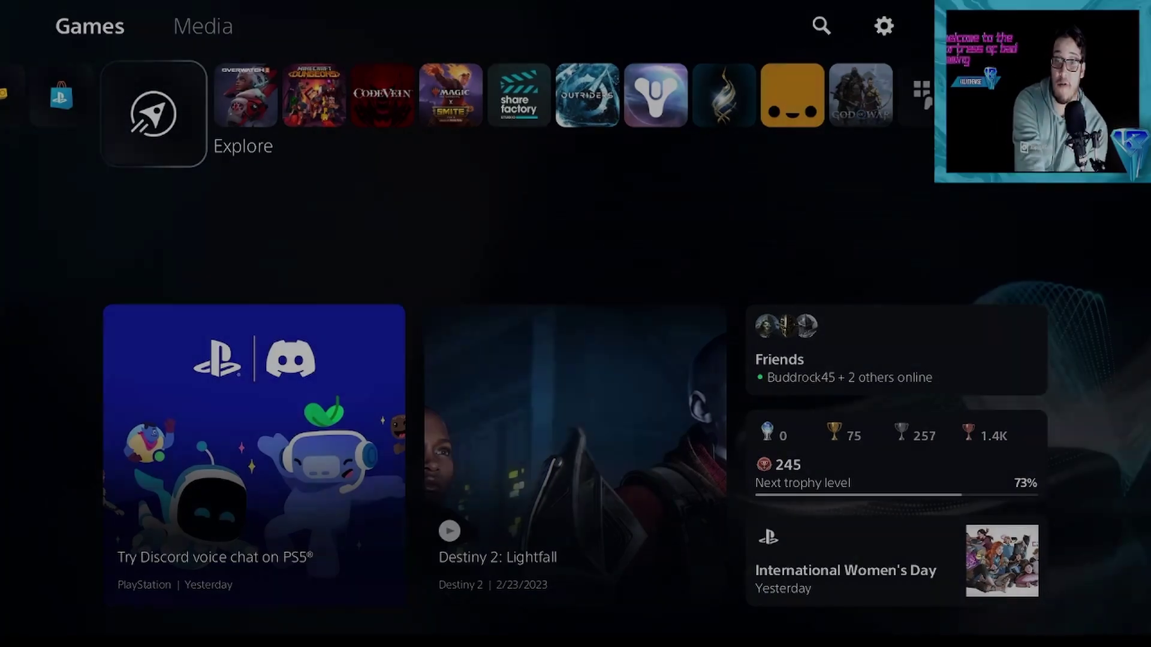
pyautogui.press('Up')
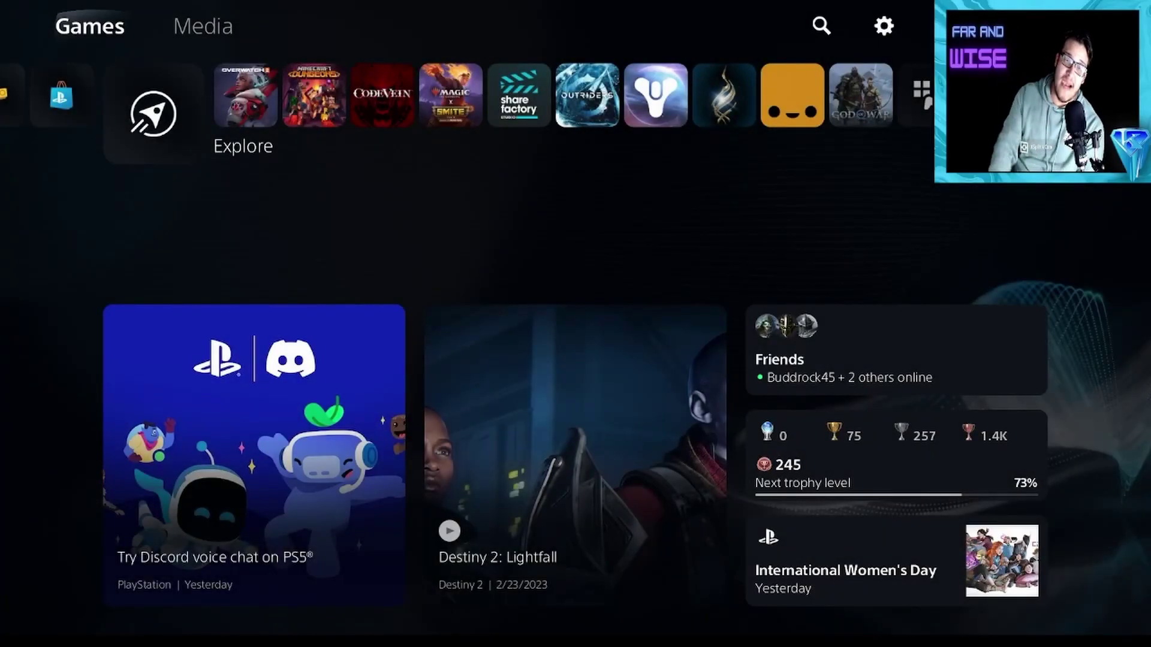
pyautogui.press('Right')
pyautogui.press('Right')
pyautogui.press('Return')
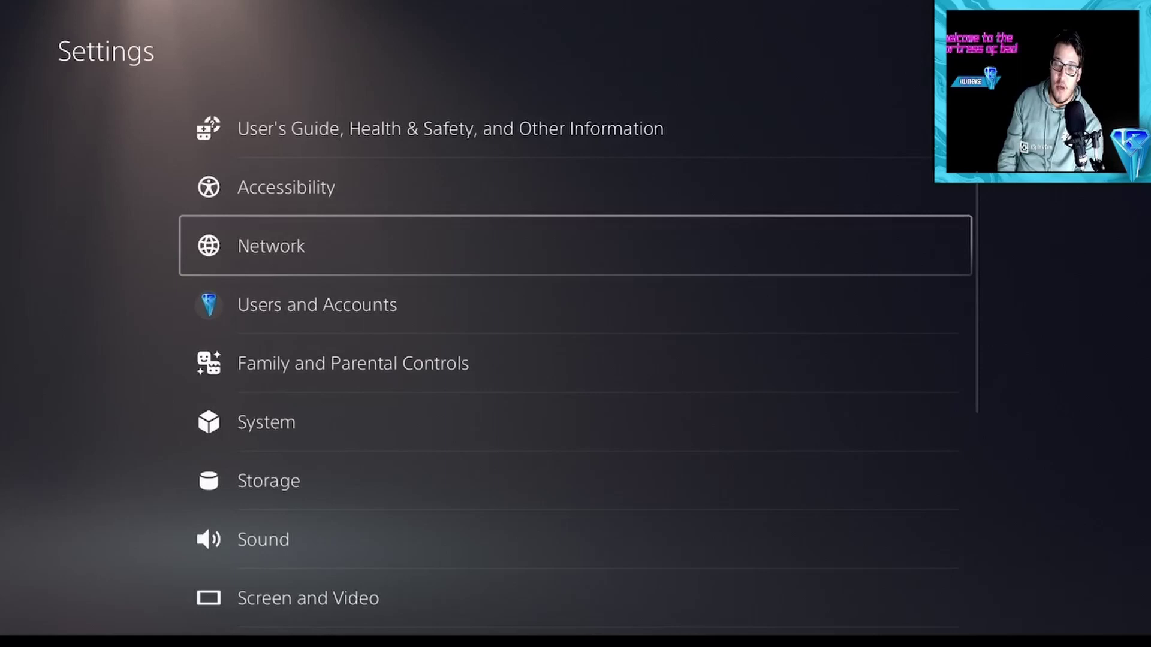
# - Open the Screen and Video settings, view the Video Output Information page and return to the video output options
pyautogui.press('Down')
pyautogui.press('Down')
pyautogui.press('Down')
pyautogui.press('Down')
pyautogui.press('Down')
pyautogui.press('Down')
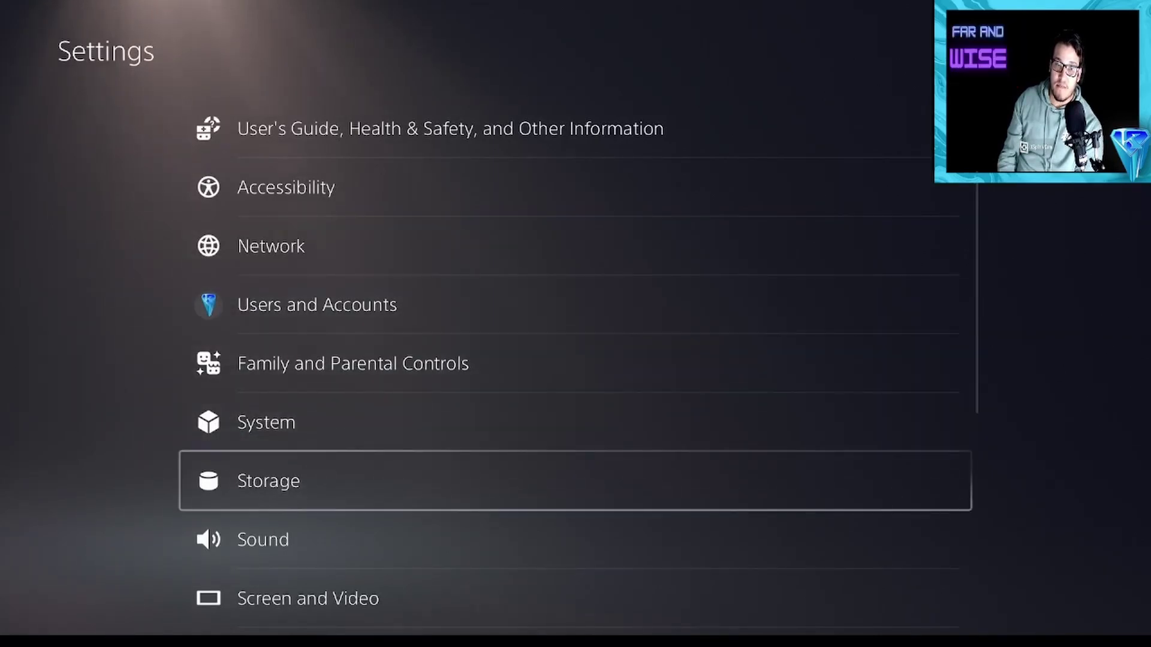
pyautogui.press('Return')
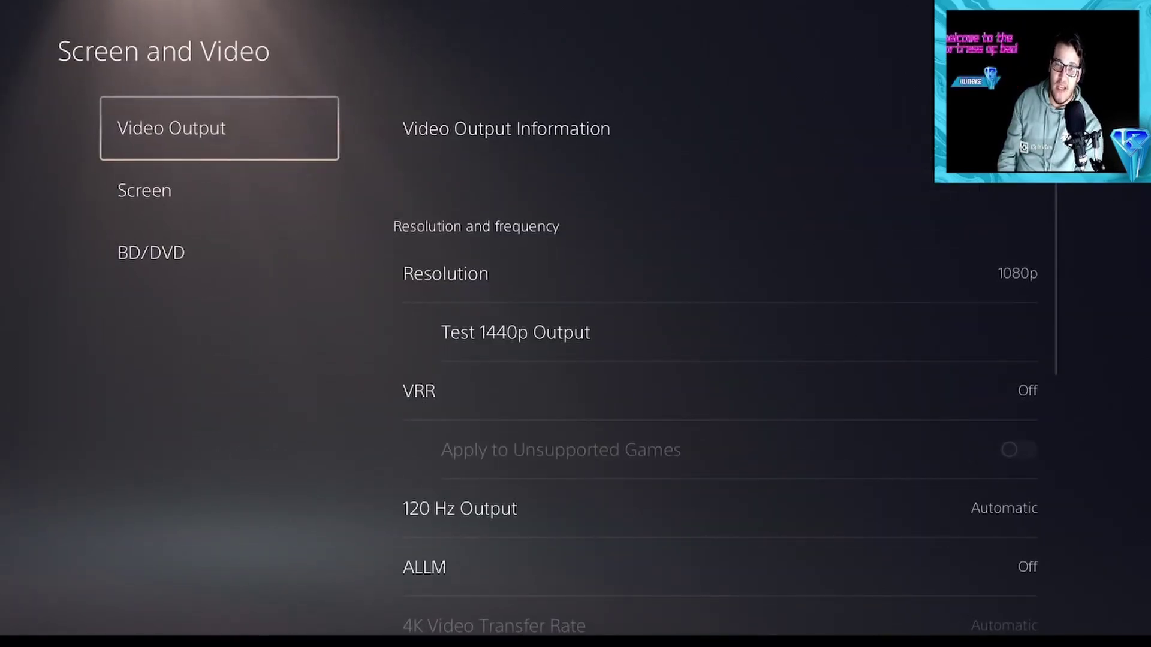
pyautogui.press('Right')
pyautogui.press('Return')
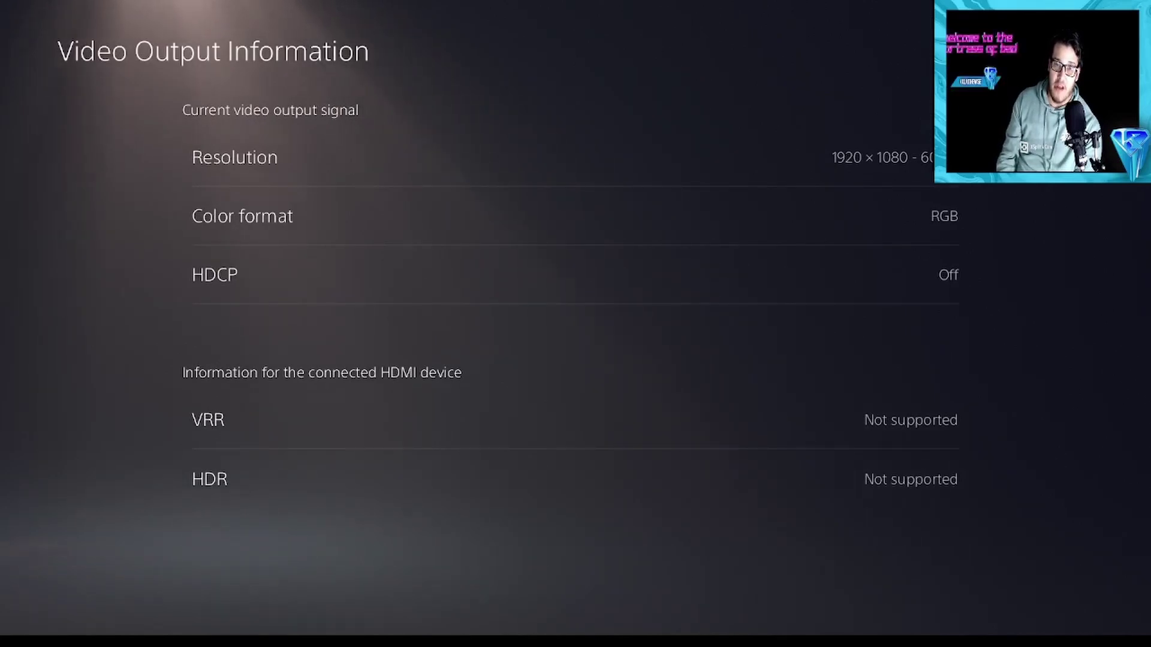
pyautogui.press('Escape')
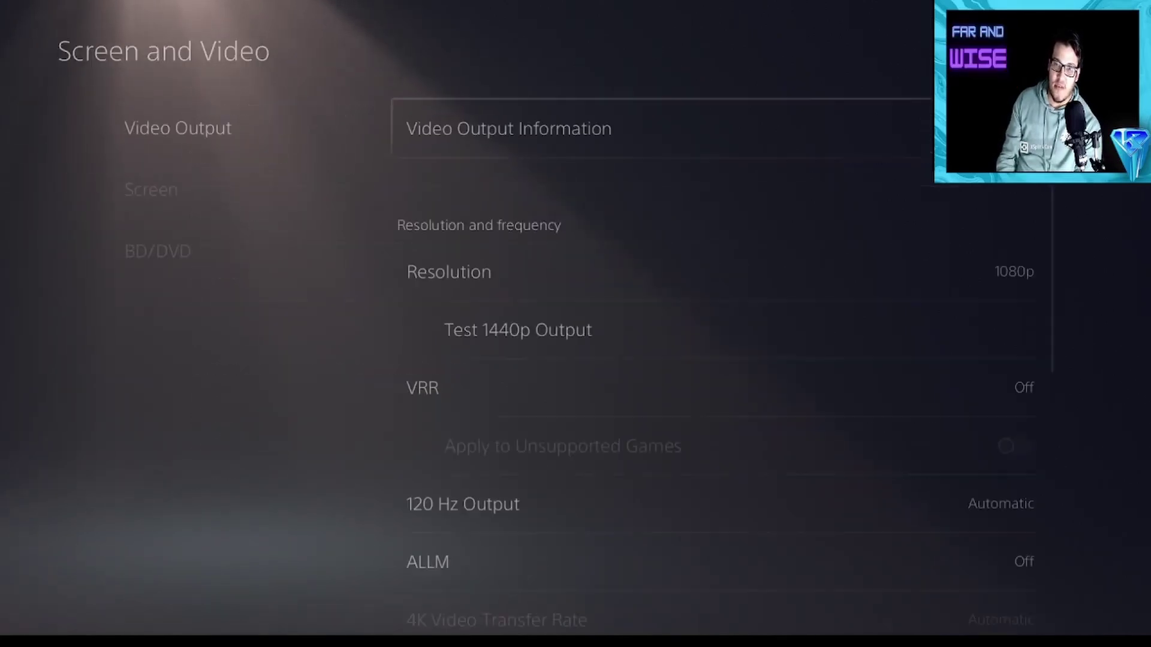
# - Try the Test 1440p Output option under Resolution in the video output settings
pyautogui.press('Down')
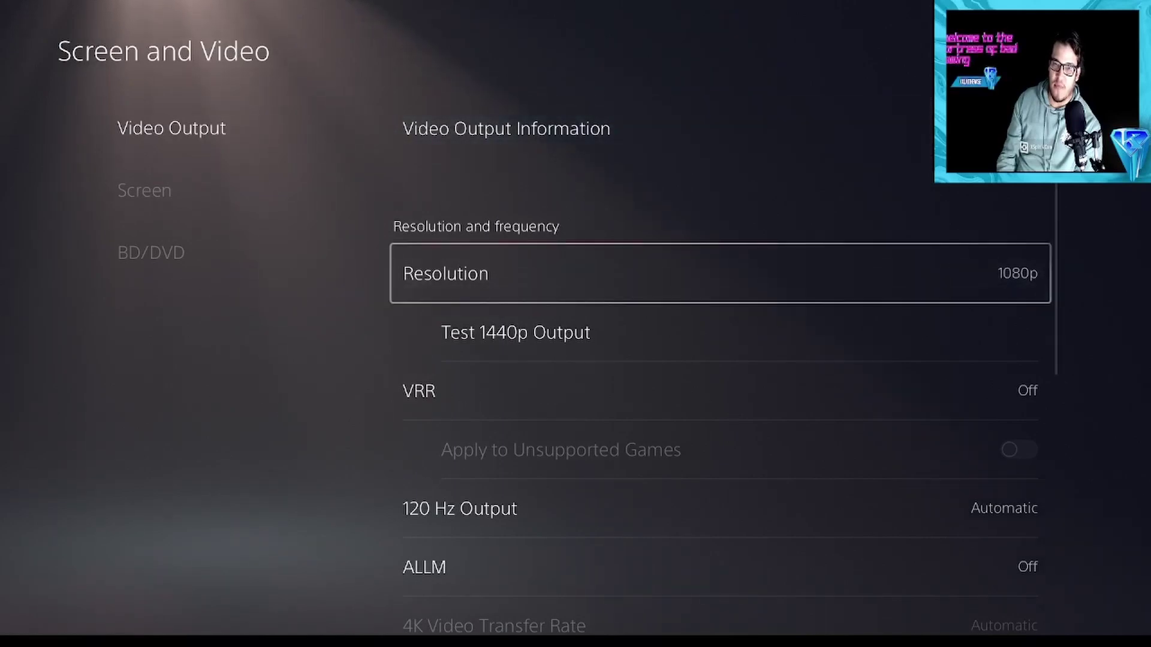
pyautogui.press('Down')
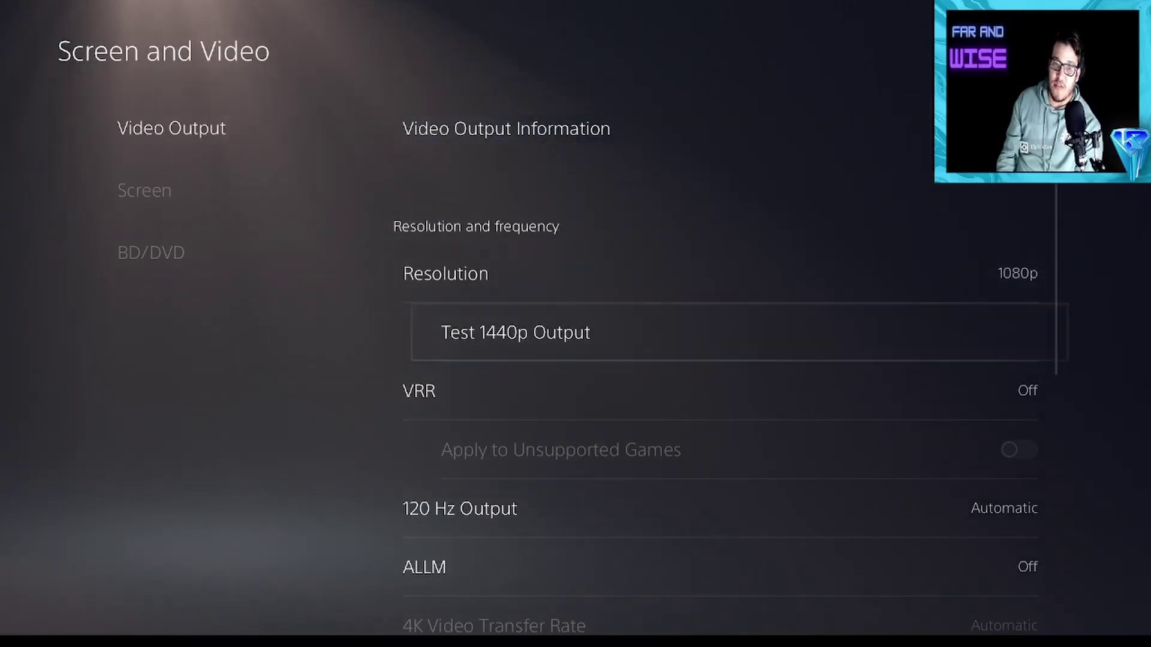
pyautogui.press('Return')
pyautogui.press('Return')
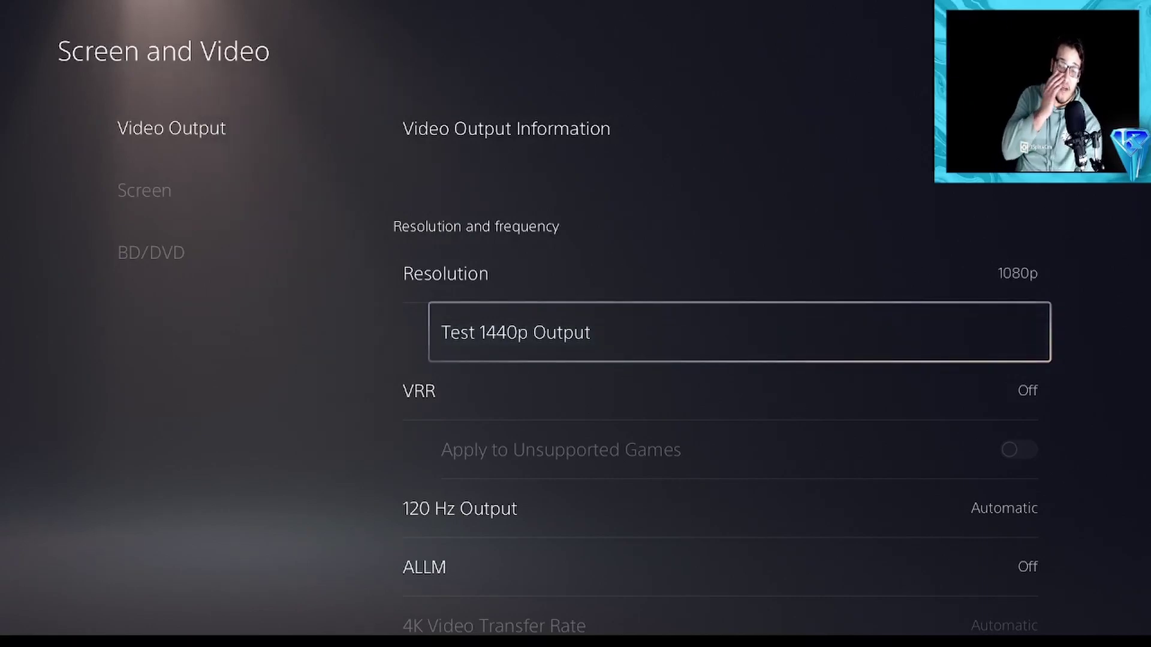
# - Look through the remaining video output options down to Adjust HDR and return to the Settings list
pyautogui.press('Down')
pyautogui.press('Down')
pyautogui.press('Down')
pyautogui.press('Down')
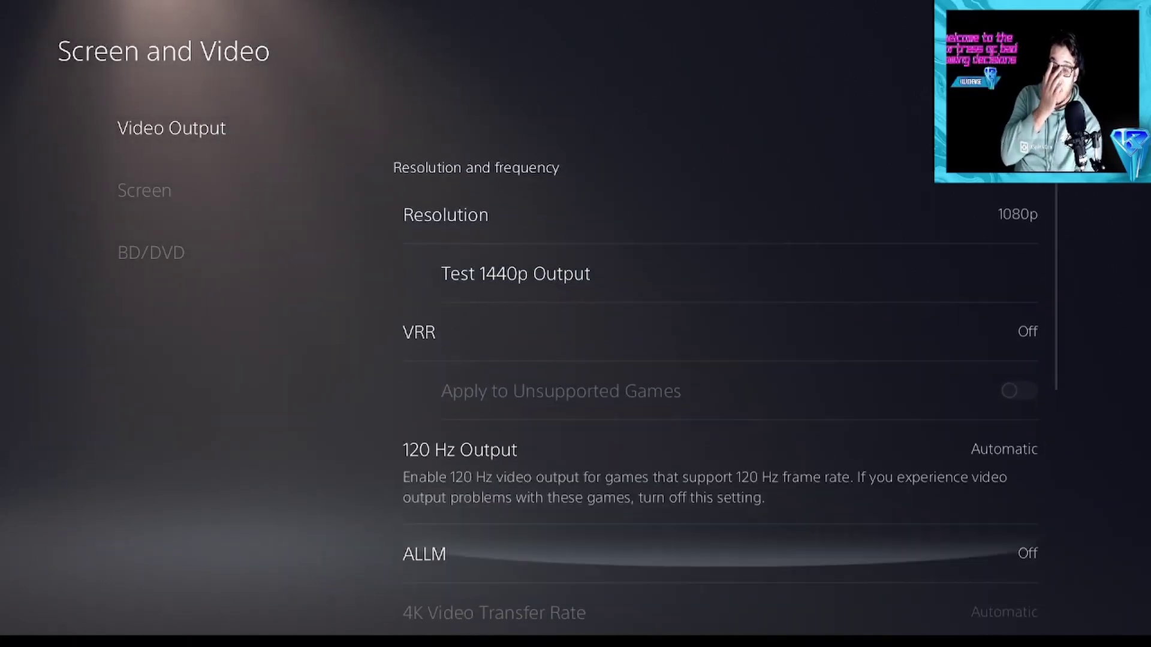
pyautogui.press('Down')
pyautogui.press('Down')
pyautogui.press('Down')
pyautogui.press('Down')
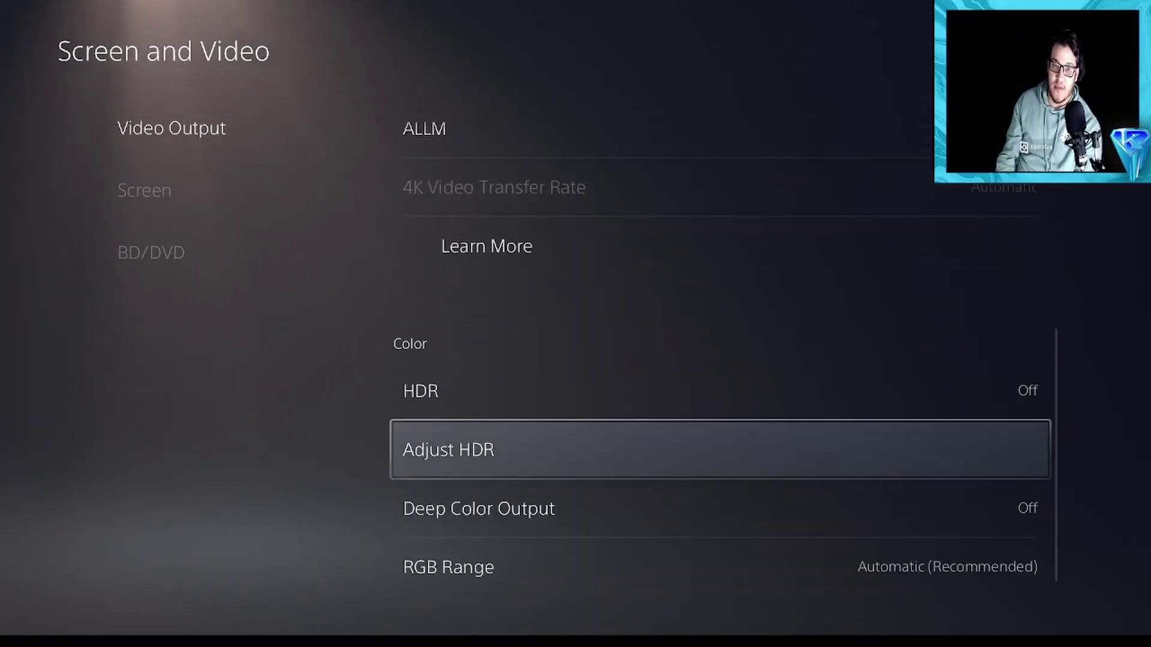
pyautogui.press('Left')
pyautogui.press('Escape')
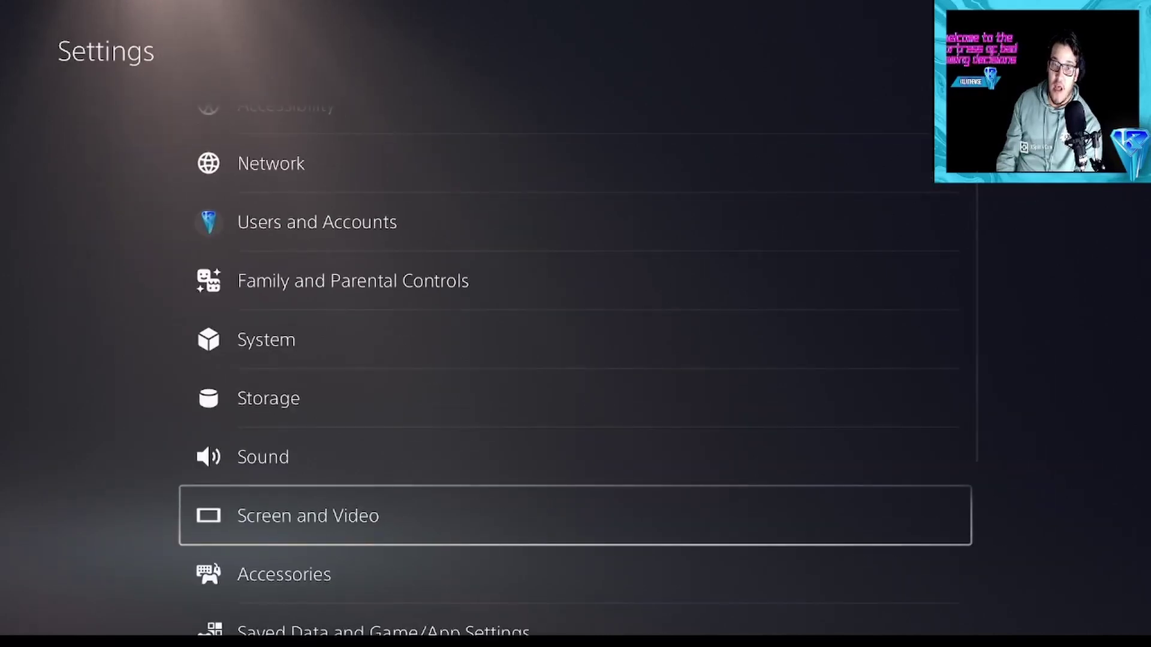
# - View the Accessories settings and return to the Settings list
pyautogui.press('Down')
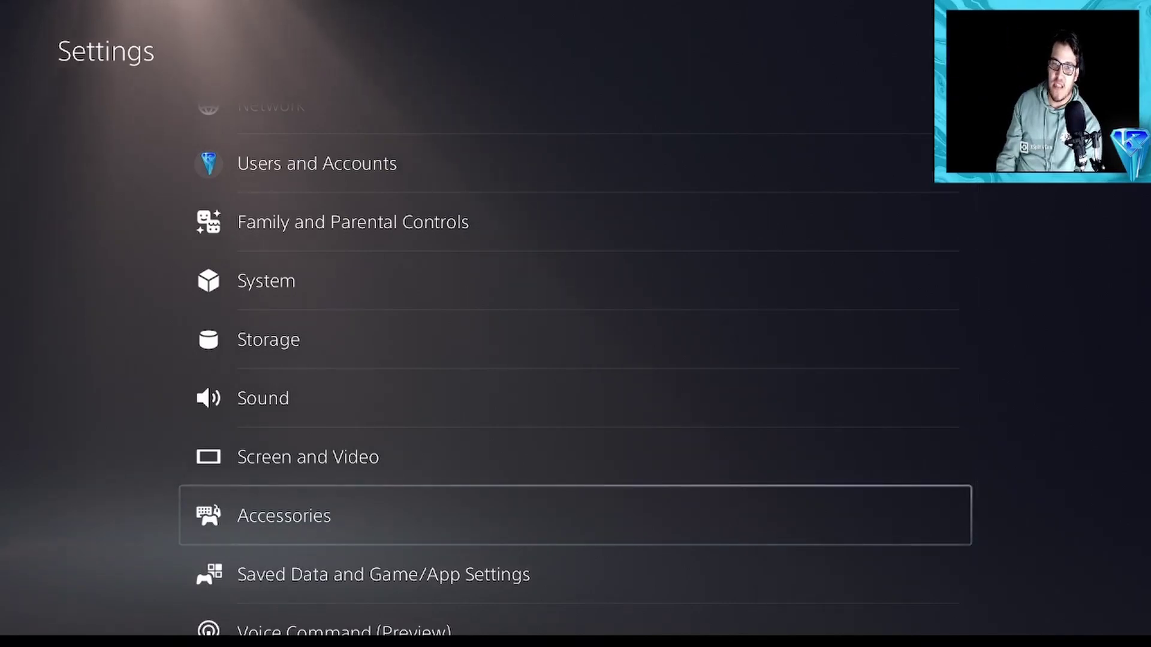
pyautogui.press('Return')
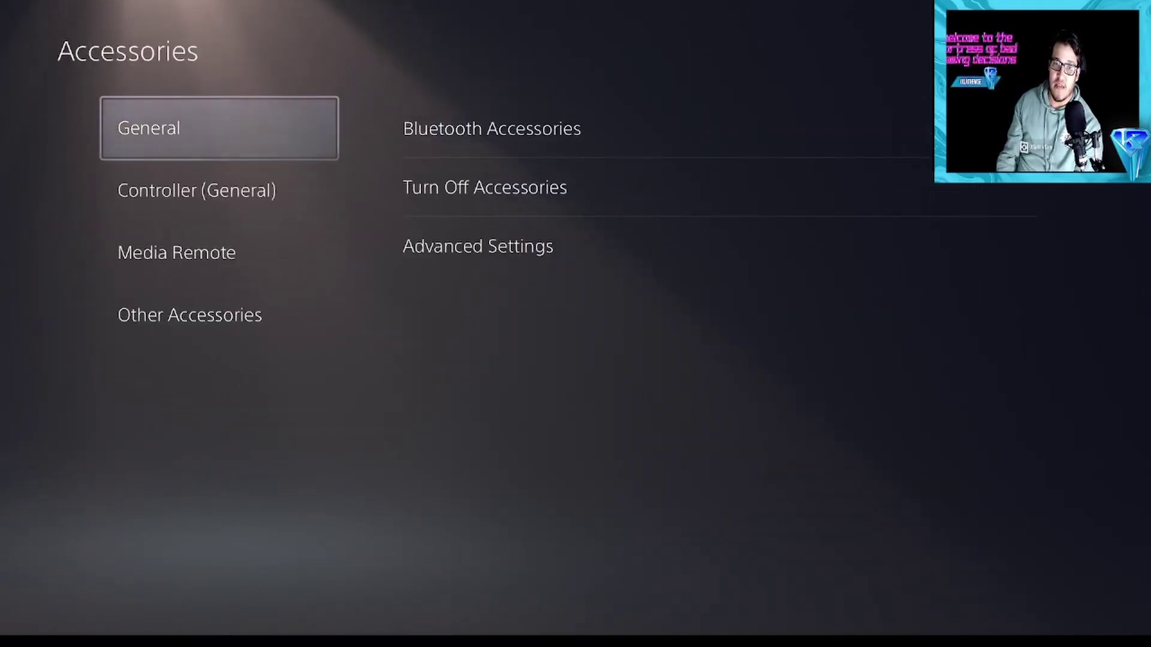
pyautogui.press('Escape')
# - Open the Voice Command (Preview) settings and turn off Listen for "Hey PlayStation!"
pyautogui.press('Down')
pyautogui.press('Return')
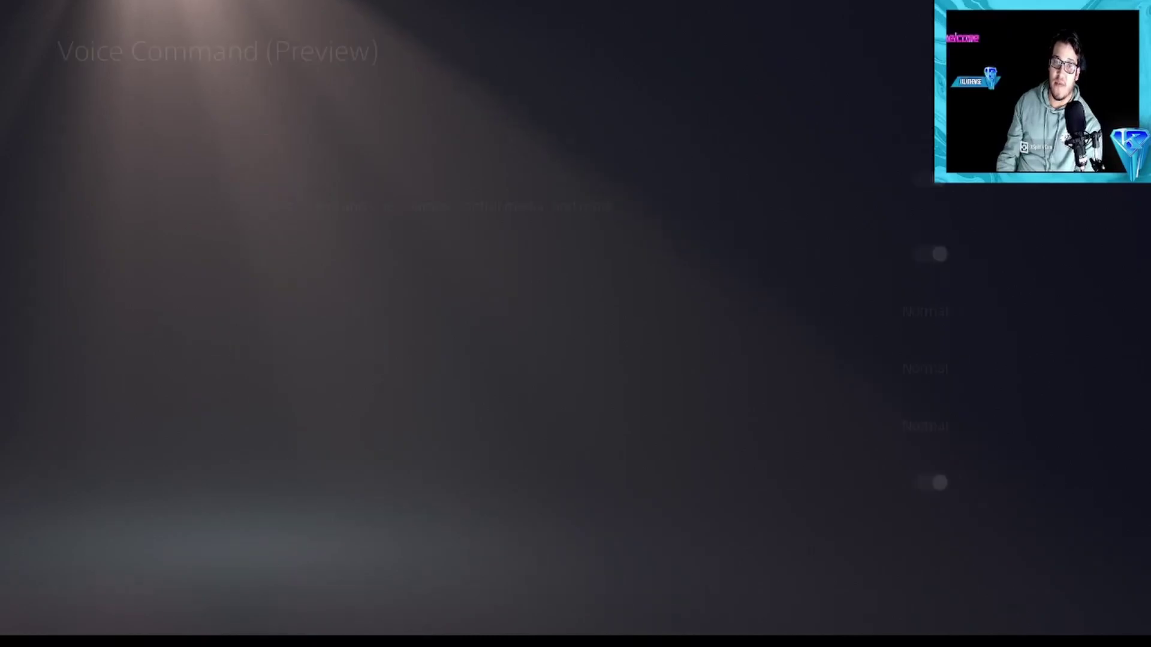
pyautogui.press('Down')
pyautogui.press('Up')
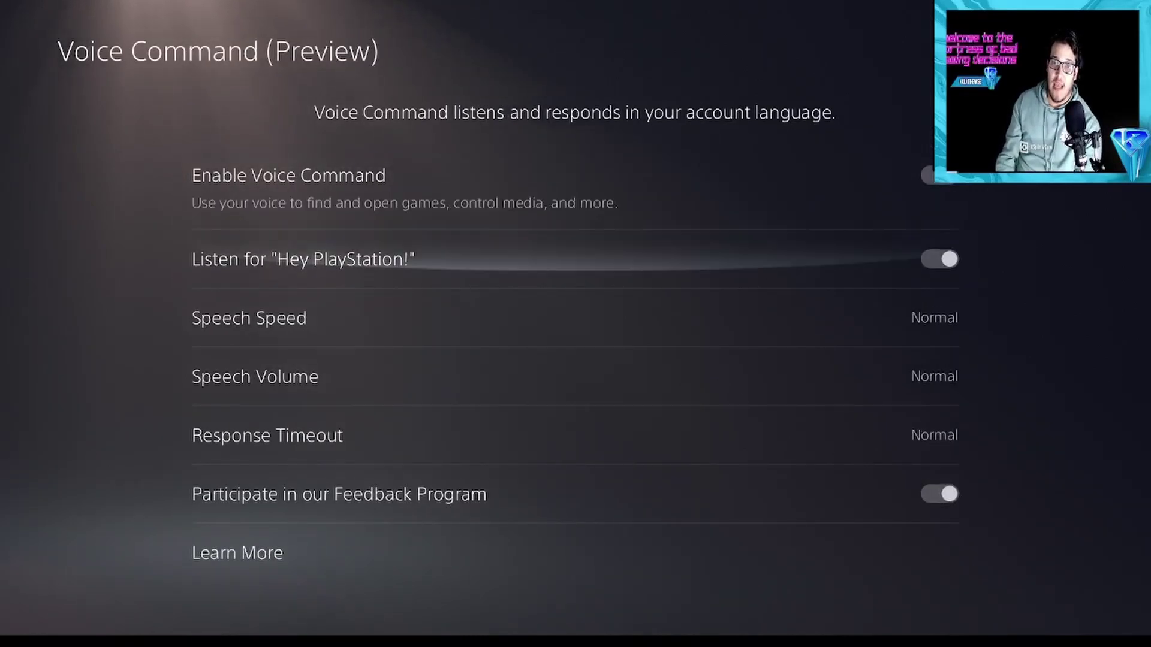
pyautogui.press('Down')
pyautogui.press('Return')
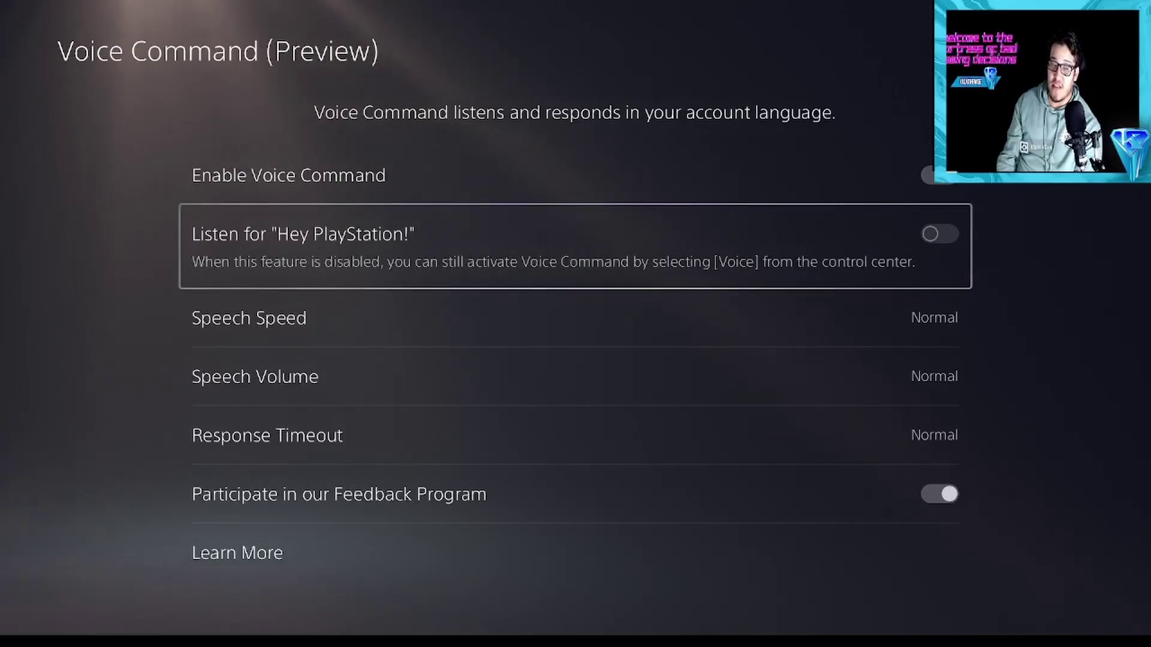
# - Read the Voice Command user guide page through to the example commands and return to the Settings list
pyautogui.press('Return')
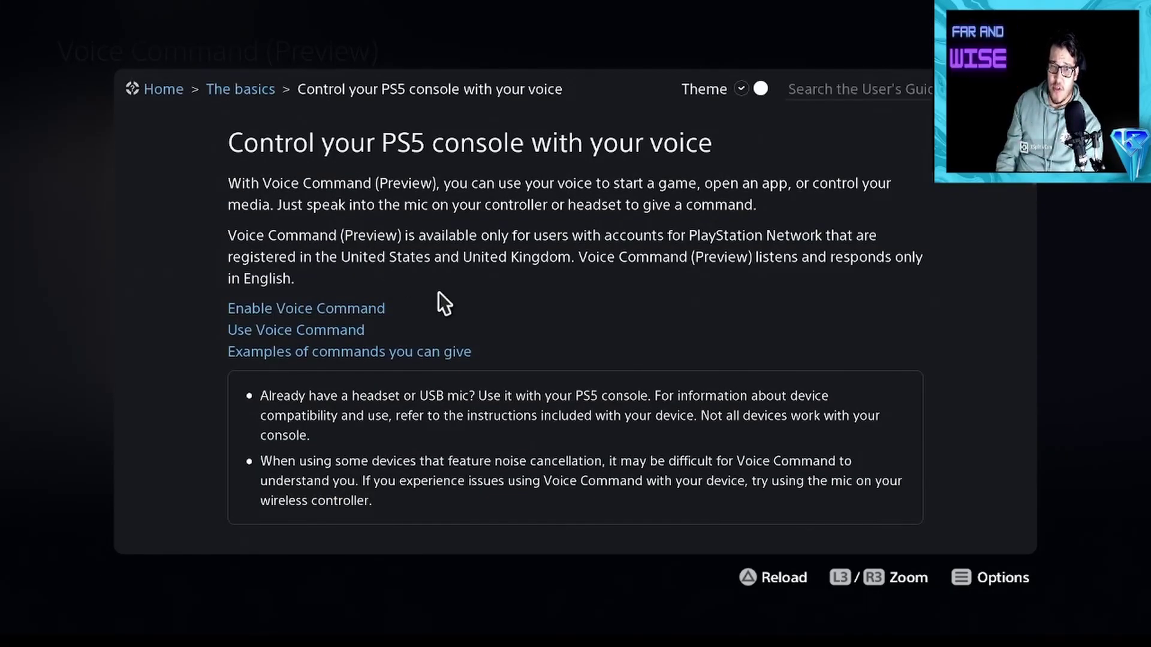
pyautogui.scroll(-5, 440, 293)
pyautogui.scroll(-10, 439, 292)
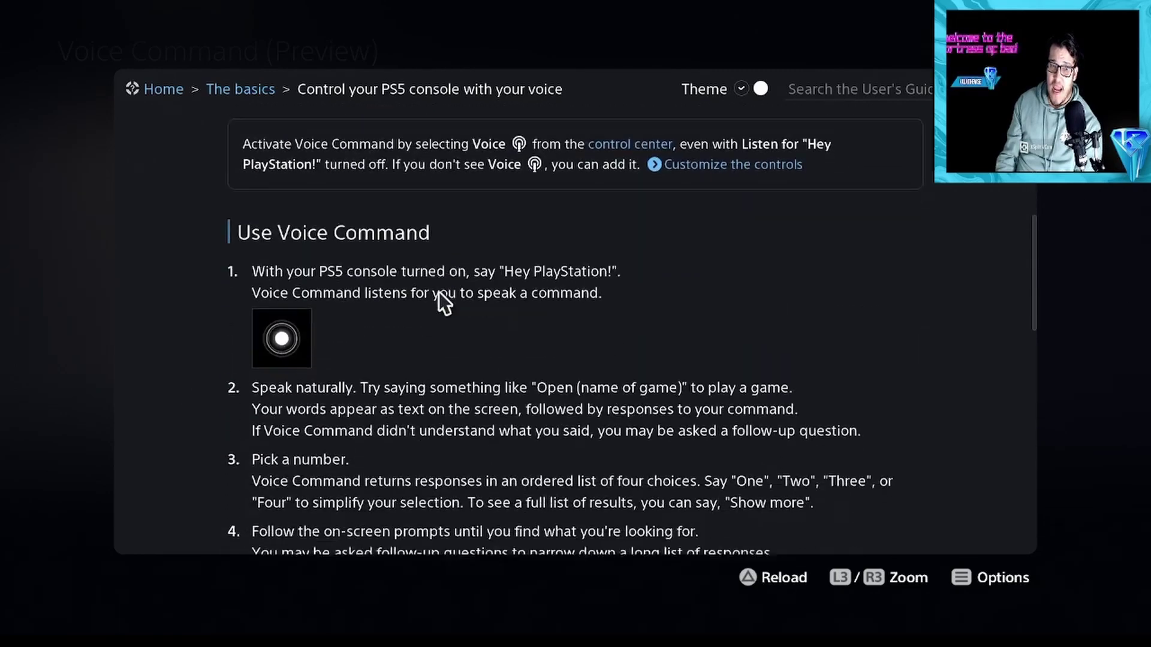
pyautogui.scroll(-8, 440, 293)
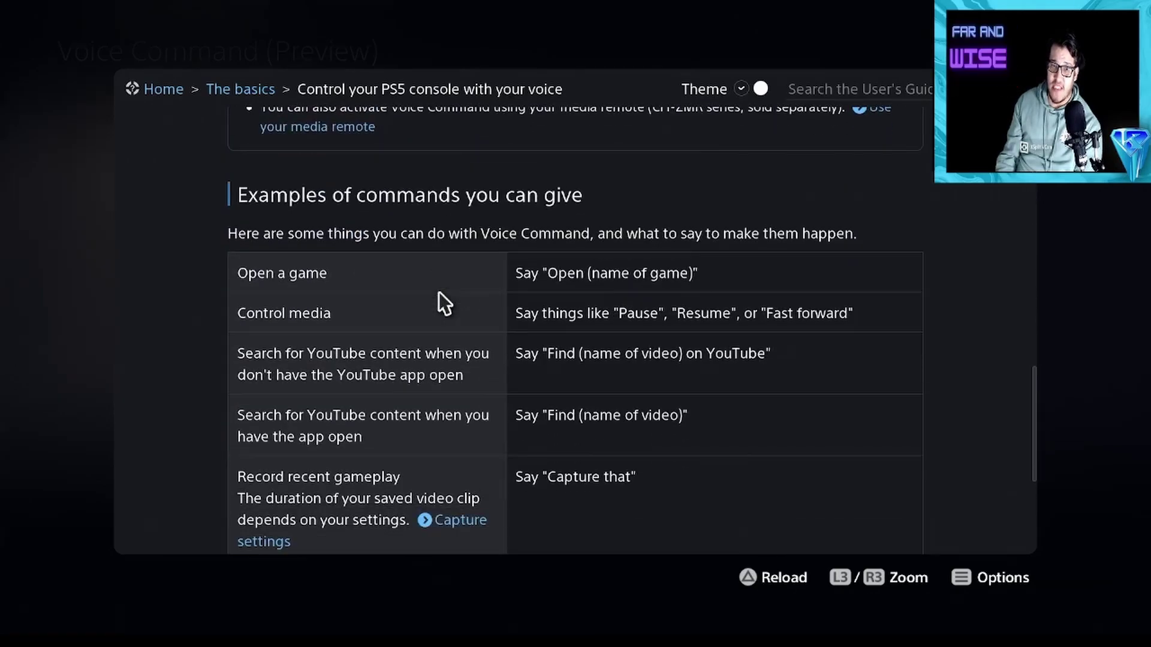
pyautogui.scroll(-3, 439, 292)
pyautogui.scroll(4, 439, 291)
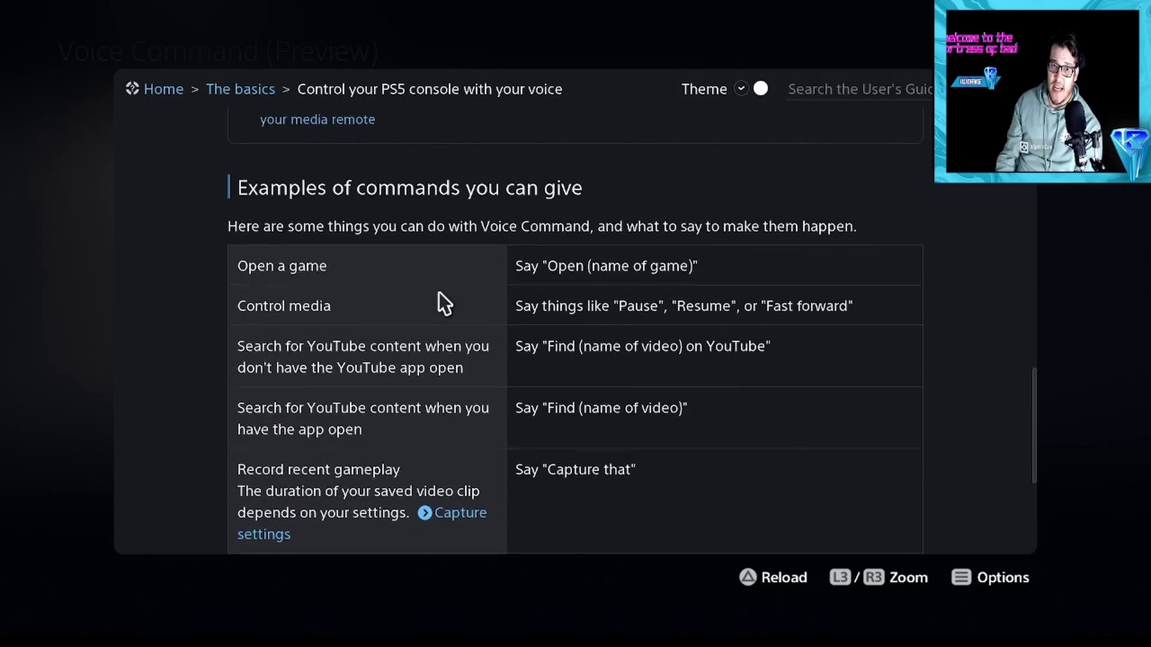
pyautogui.scroll(-1, 439, 292)
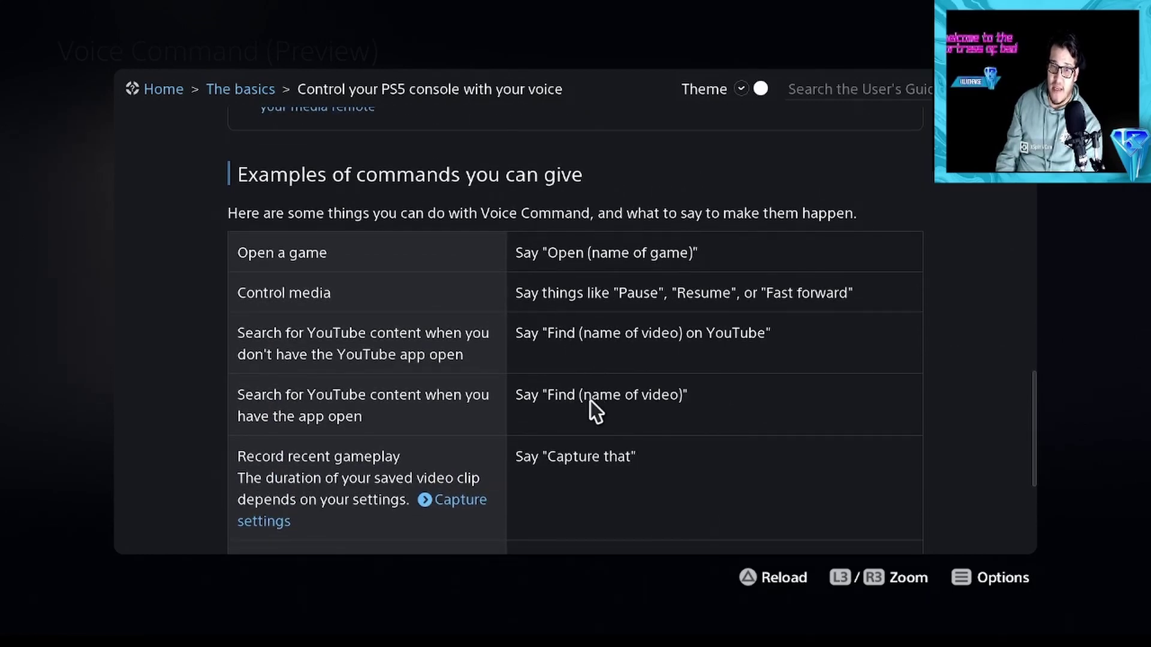
pyautogui.scroll(-2, 590, 420)
pyautogui.scroll(-5, 588, 435)
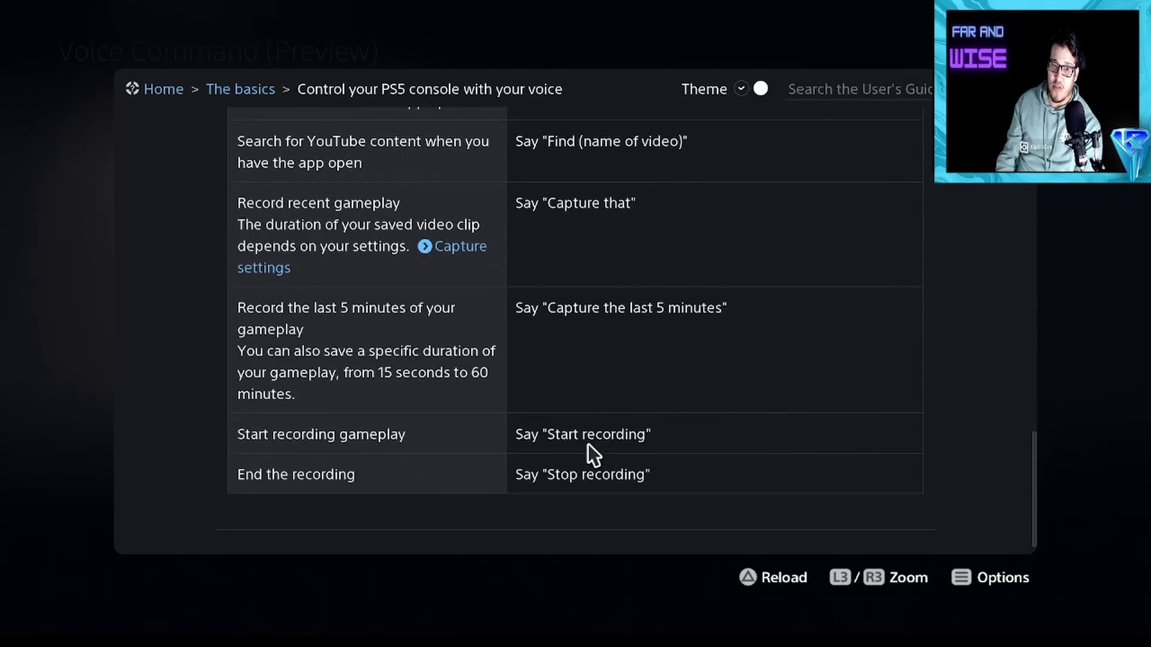
pyautogui.press('Escape')
pyautogui.press('Escape')
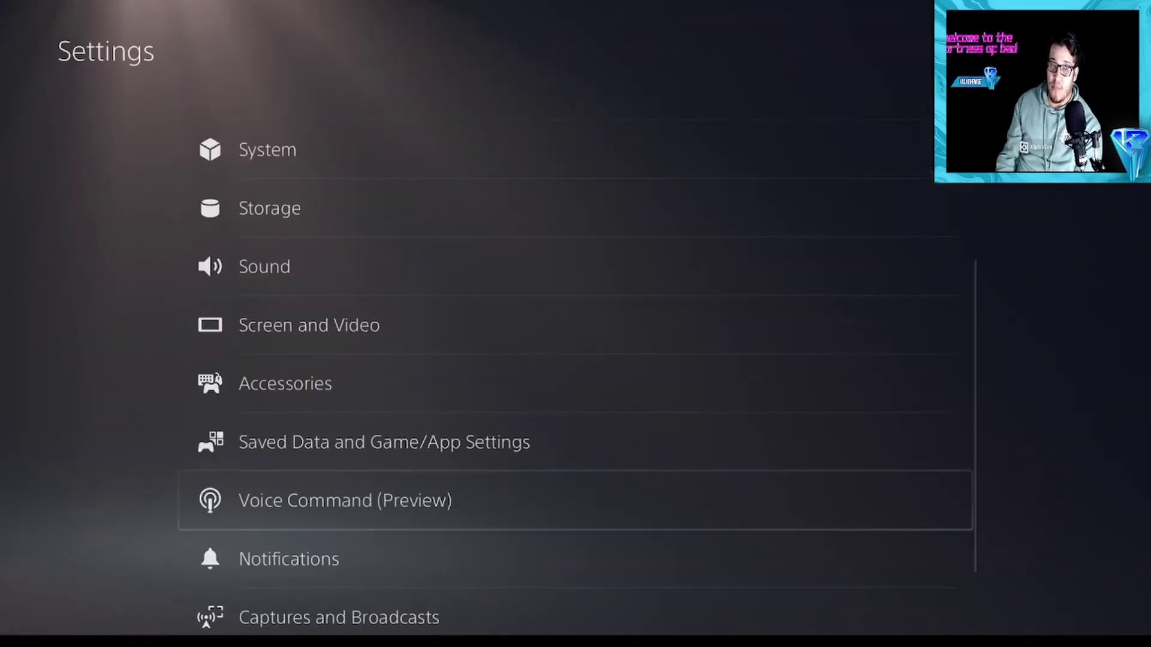
# - Bring up the control center over Overwatch 2 and return to the home screen
pyautogui.press('Return')
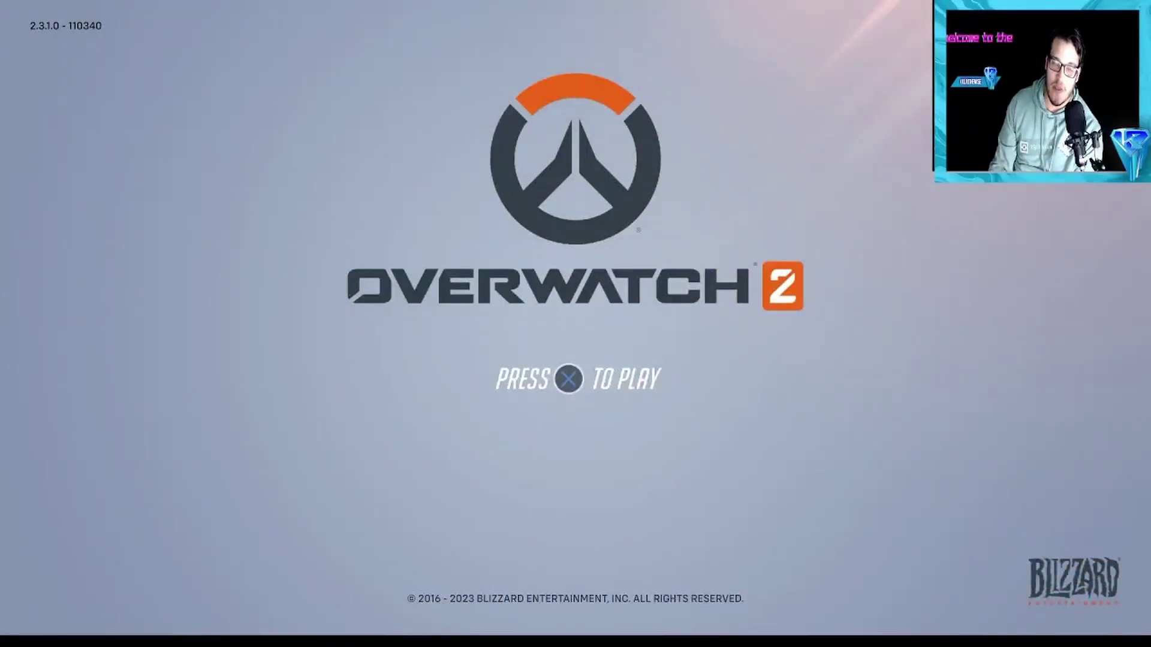
pyautogui.press('Left')
pyautogui.press('Left')
pyautogui.press('Left')
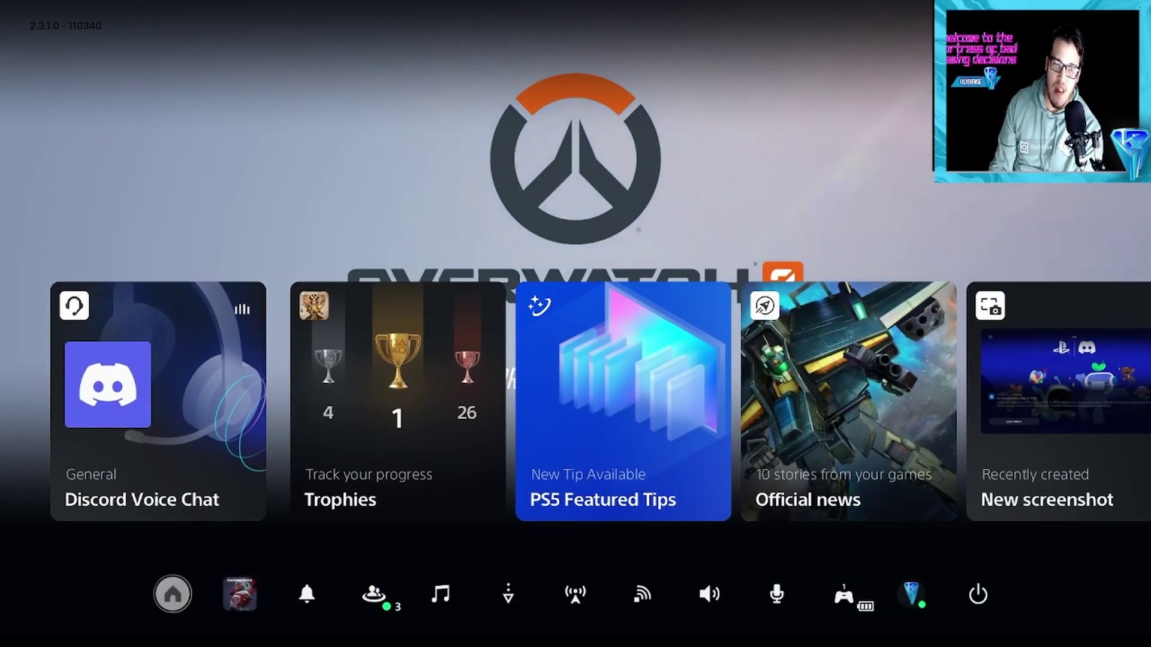
pyautogui.press('Return')
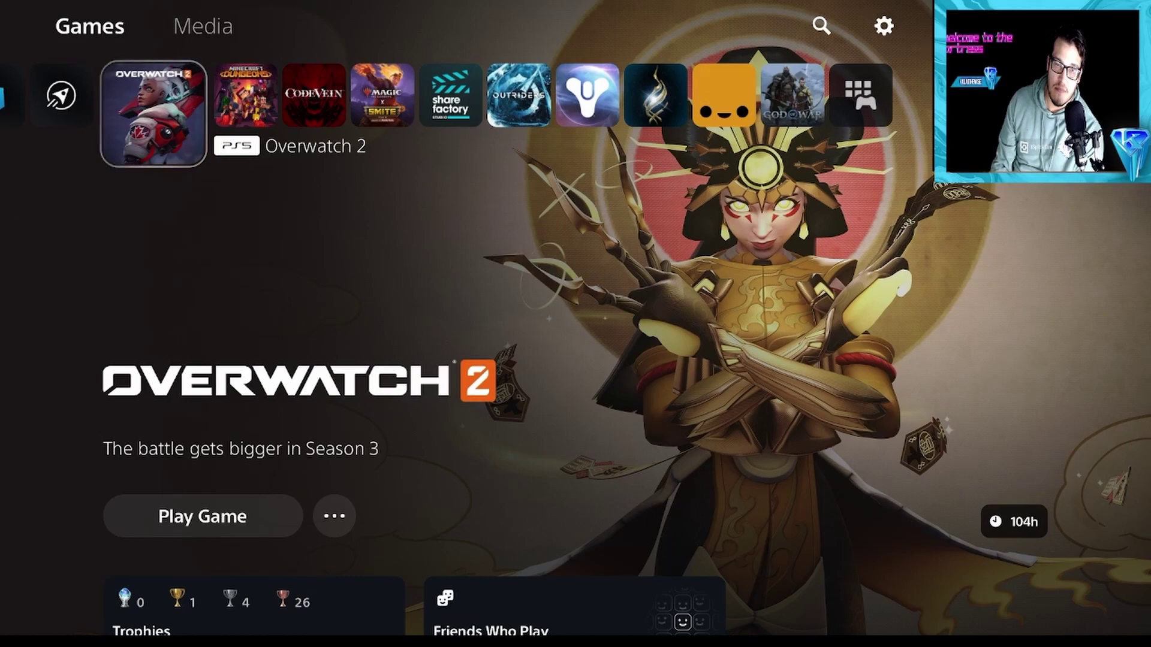
# - Bring up the control center, open the Discord Voice Chat card for General and close it
pyautogui.press('super')
pyautogui.press('Down')
pyautogui.press('Right')
pyautogui.press('Right')
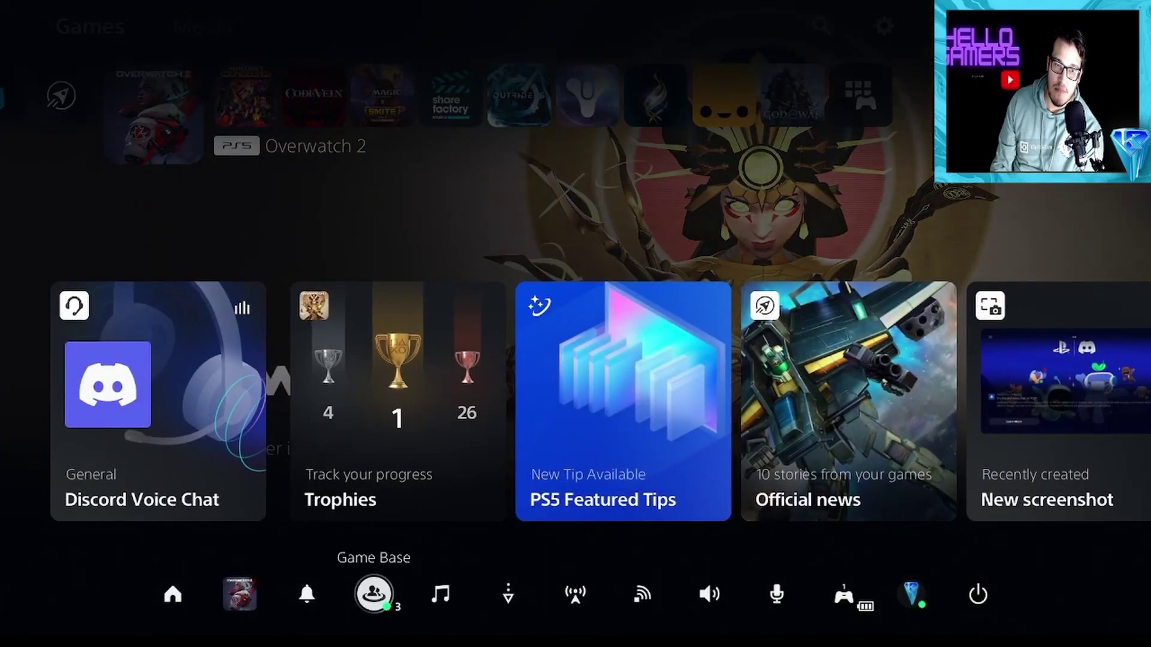
pyautogui.press('Left')
pyautogui.press('Up')
pyautogui.press('Return')
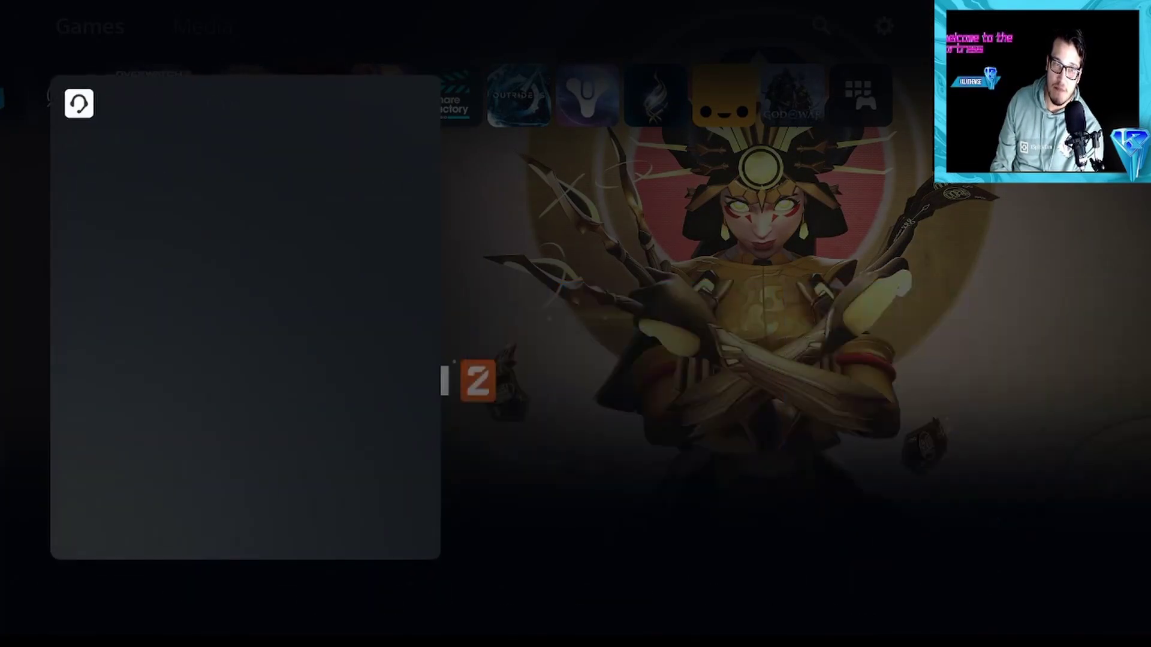
pyautogui.press('Escape')
pyautogui.press('Escape')
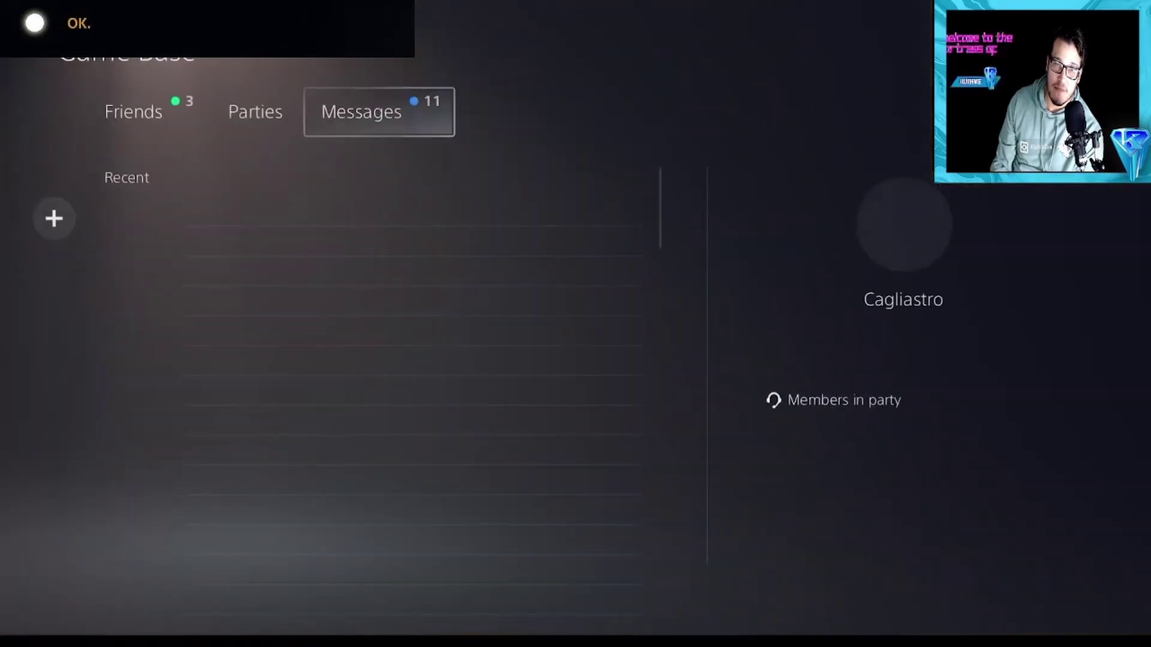
# - Open the joined General chat from the Parties list in Game Base, view its member entry and return to the control center
pyautogui.press('Right')
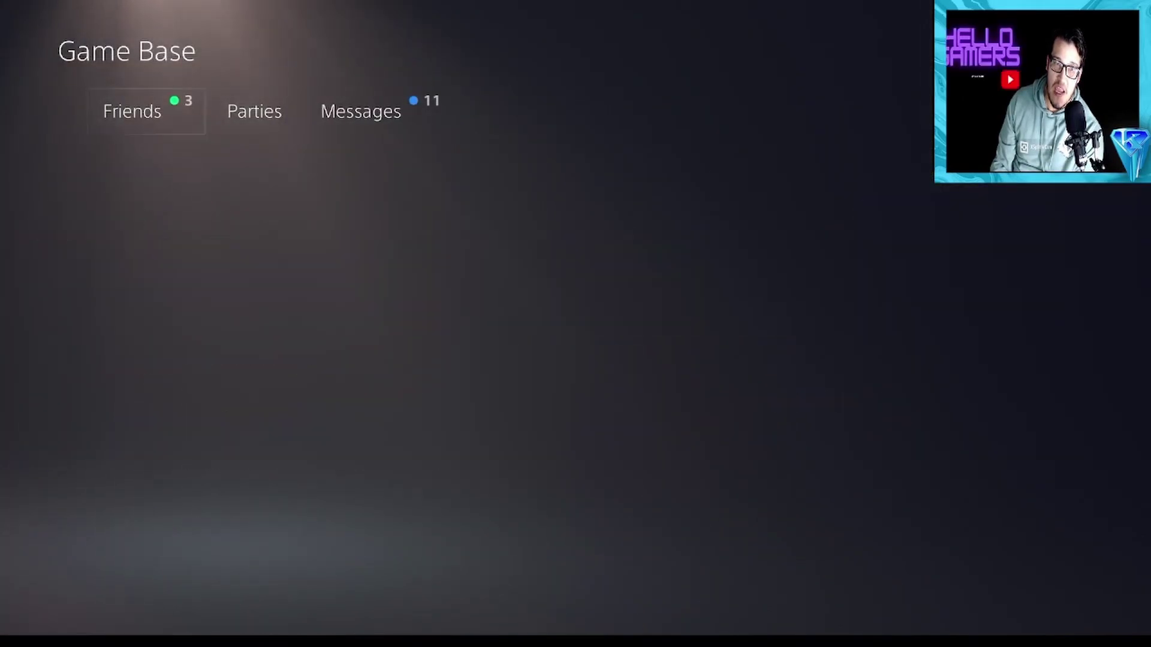
pyautogui.press('Right')
pyautogui.press('Down')
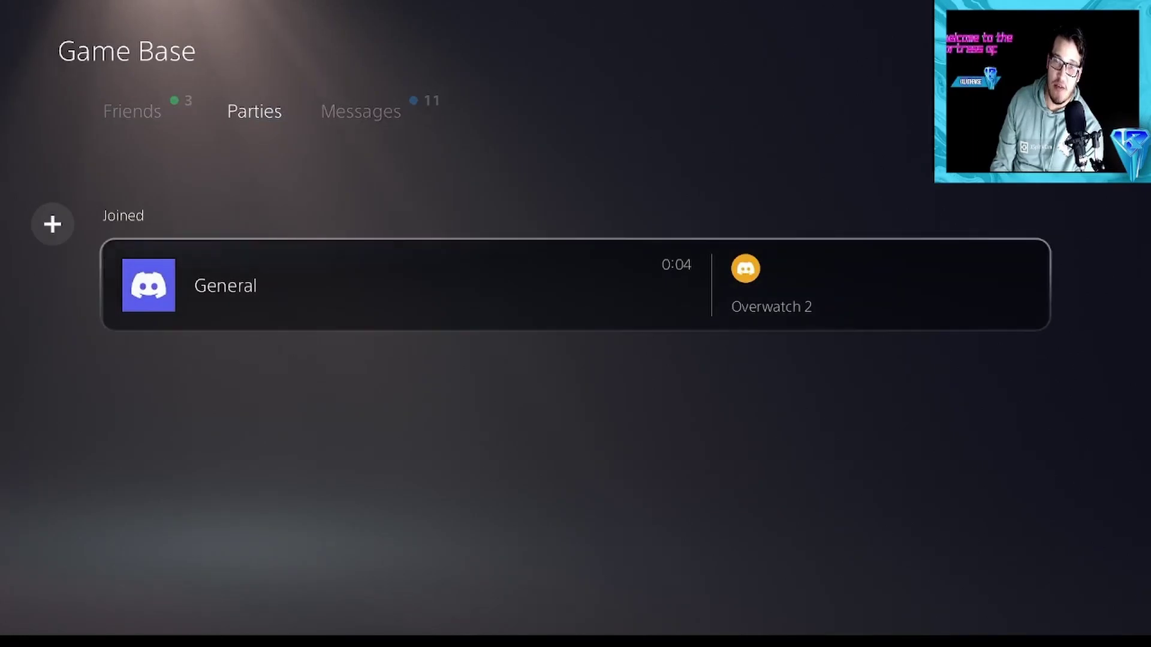
pyautogui.press('Return')
pyautogui.press('Down')
pyautogui.press('Down')
pyautogui.press('Down')
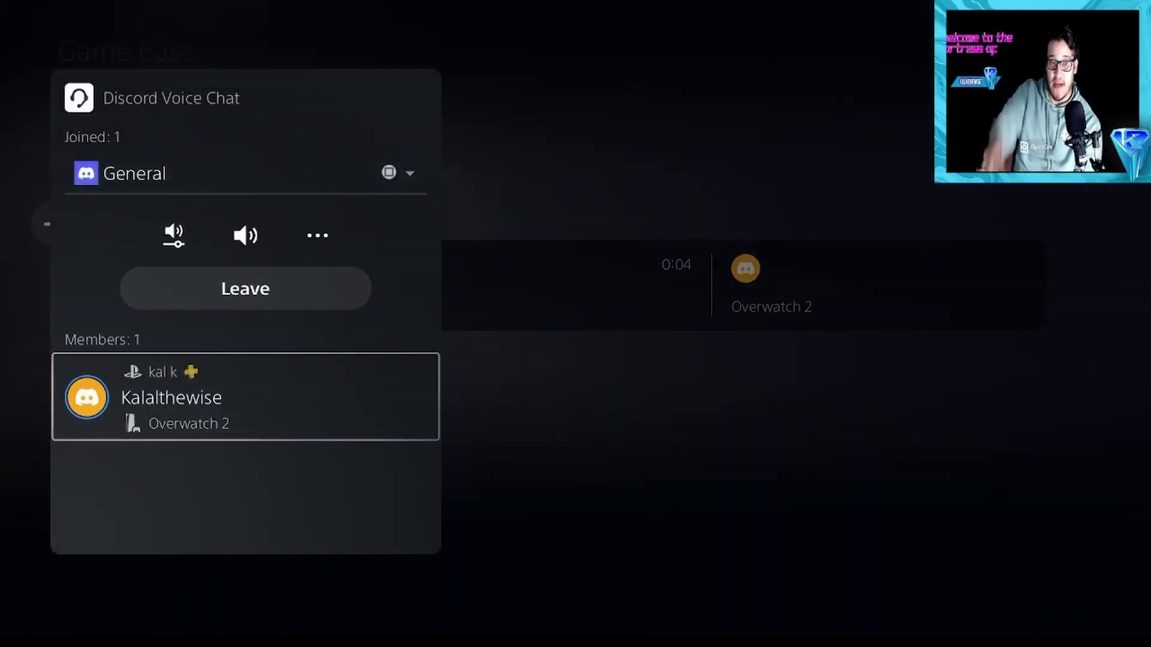
pyautogui.press('Escape')
pyautogui.press('Escape')
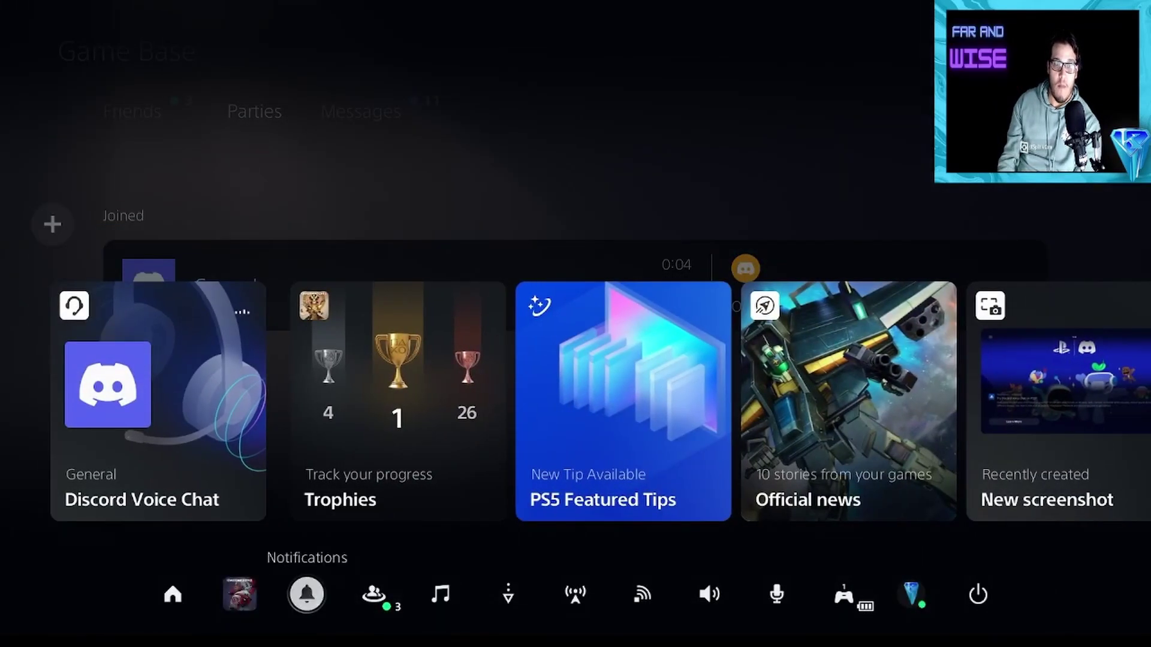
# - Return to the home screen and launch CODE VEIN from the games row
pyautogui.press('Left')
pyautogui.press('Left')
pyautogui.press('Return')
pyautogui.press('Right')
pyautogui.press('Right')
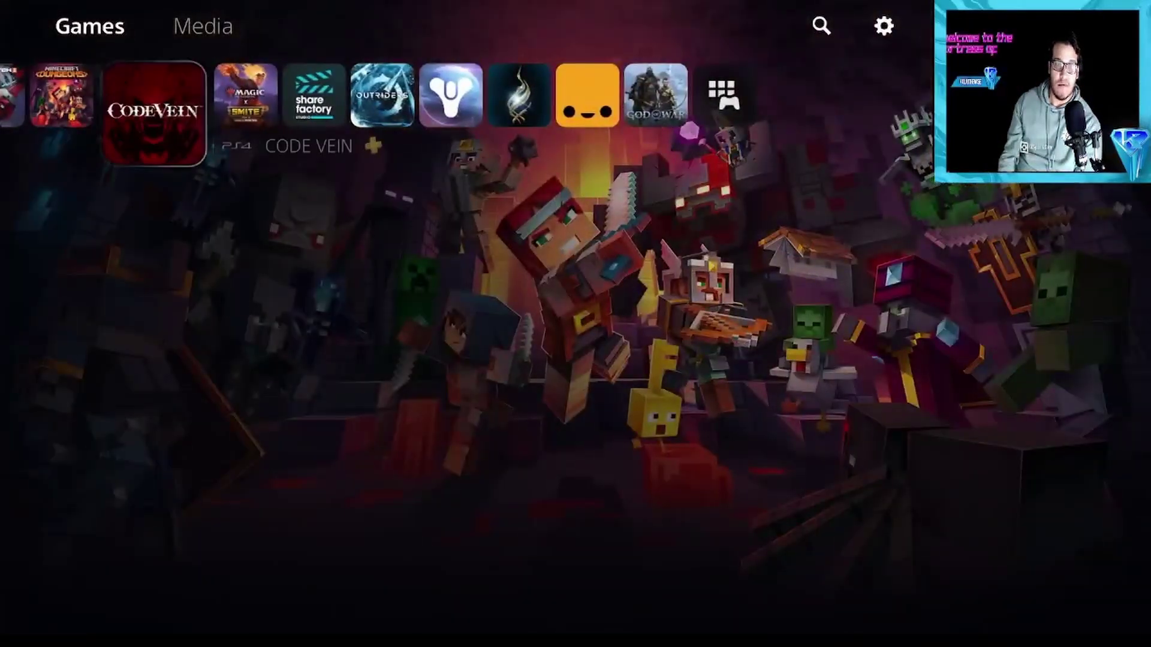
pyautogui.press('Return')
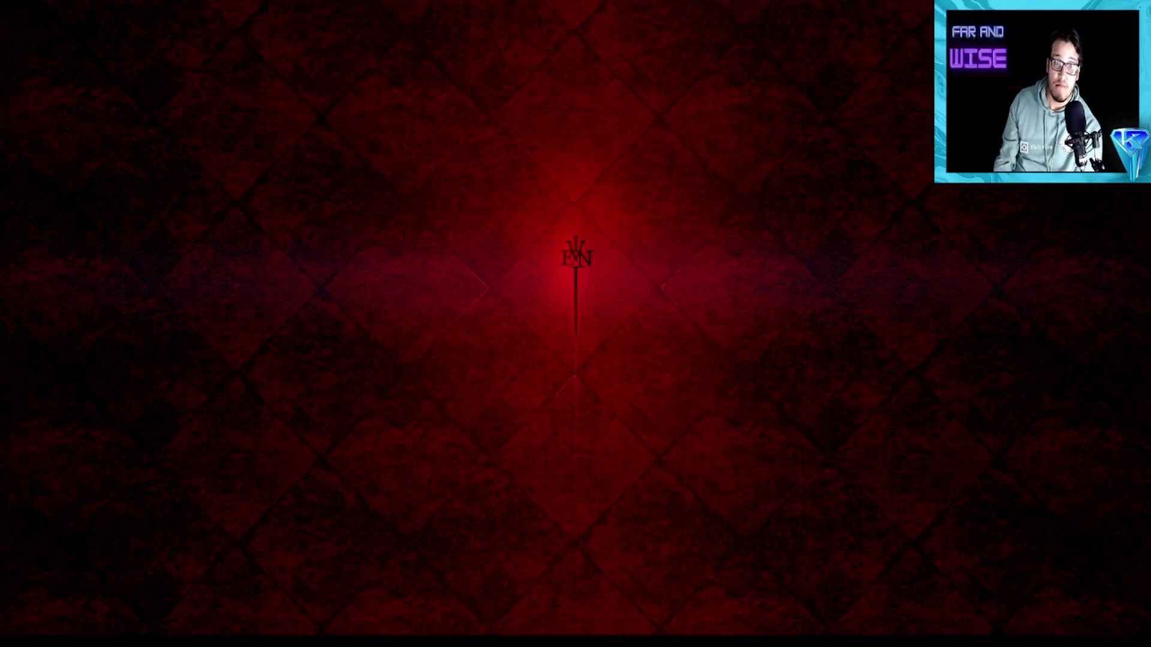
# - Bring up the control center over CODE VEIN and view the joined General voice chat from Game Base's Parties list
pyautogui.press('super')
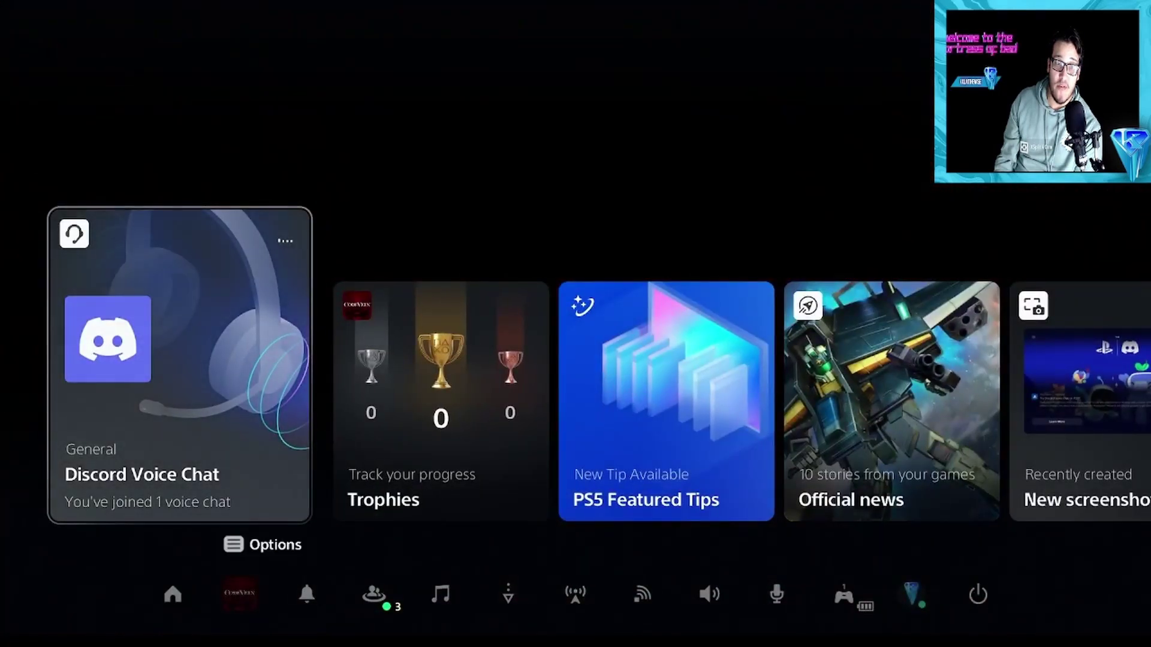
pyautogui.press('Down')
pyautogui.press('Right')
pyautogui.press('Right')
pyautogui.press('Right')
pyautogui.press('Return')
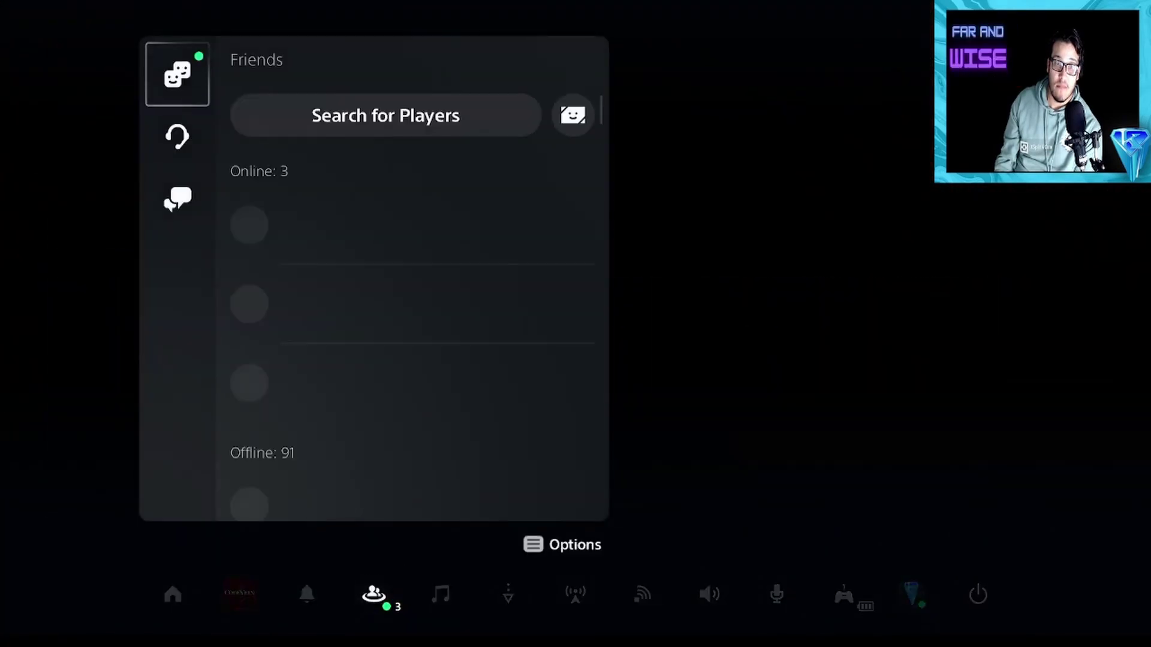
pyautogui.press('Down')
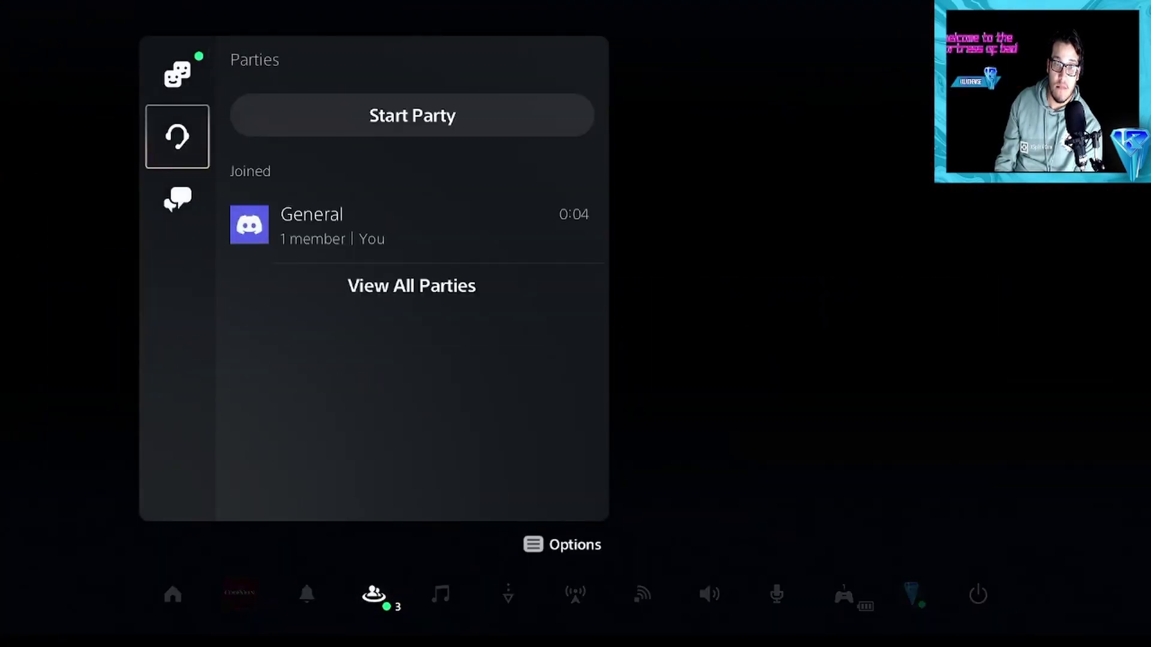
pyautogui.press('Right')
pyautogui.press('Escape')
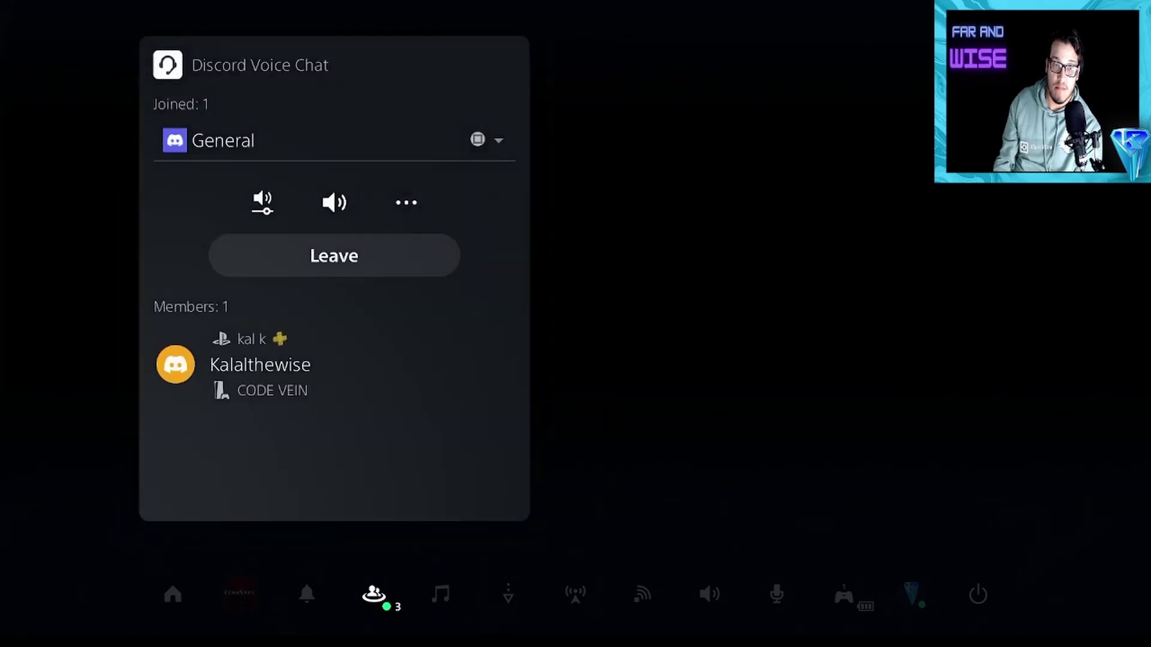
# - Close the General chat and Game Base, and return to the home screen
pyautogui.press('Escape')
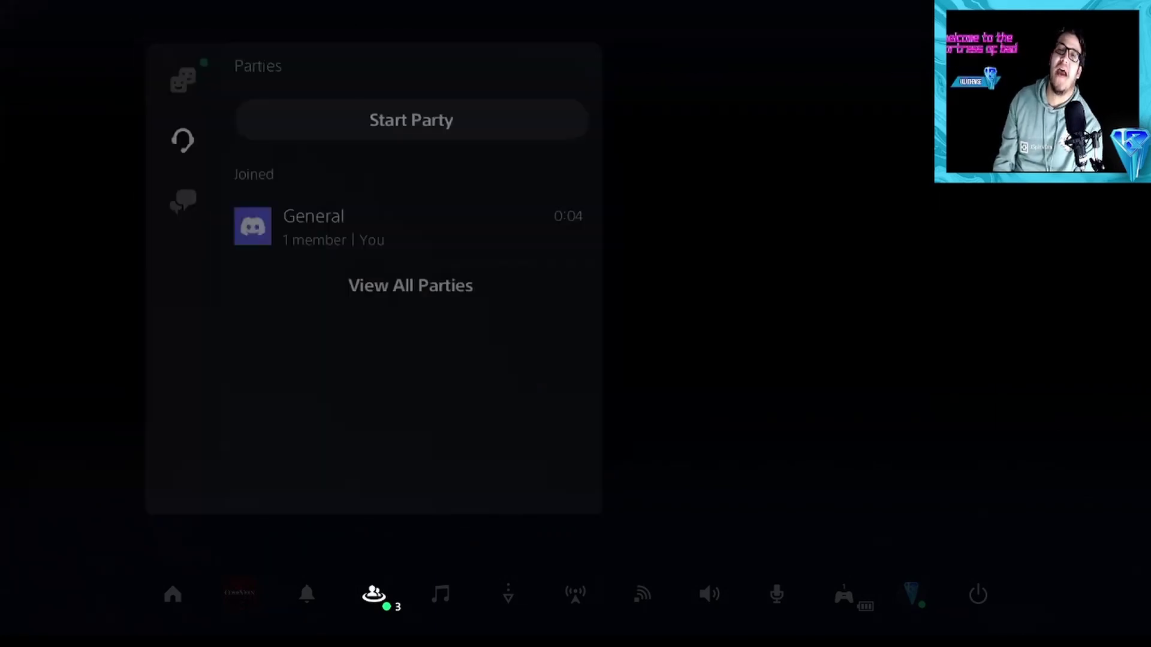
pyautogui.press('Escape')
pyautogui.press('Escape')
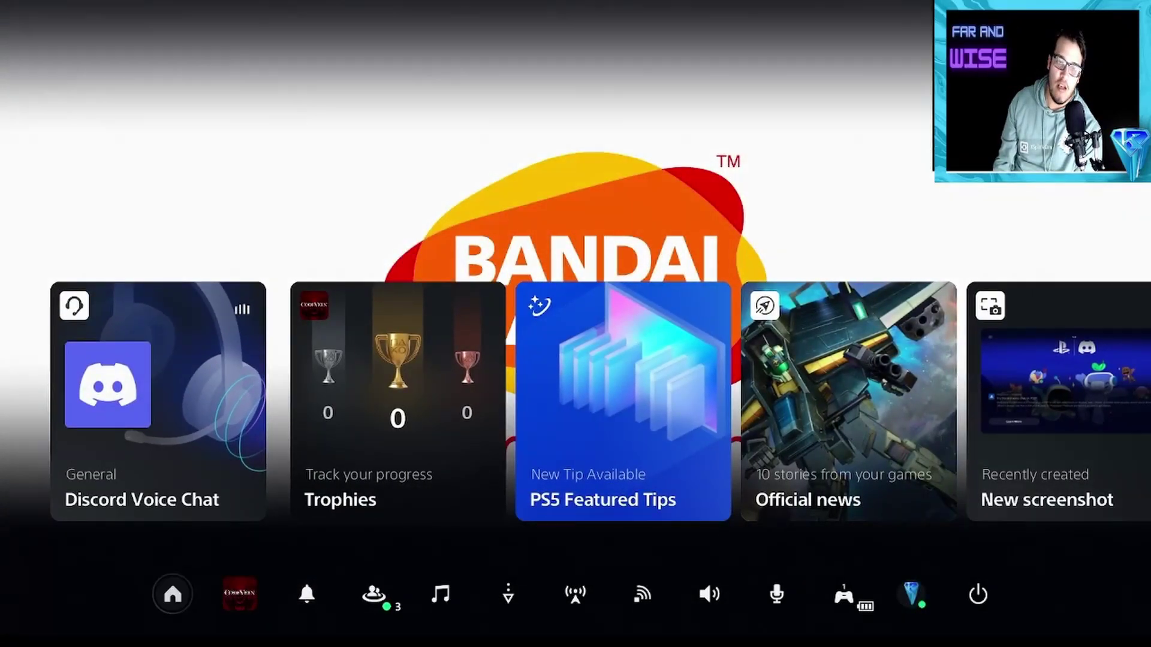
pyautogui.press('Escape')
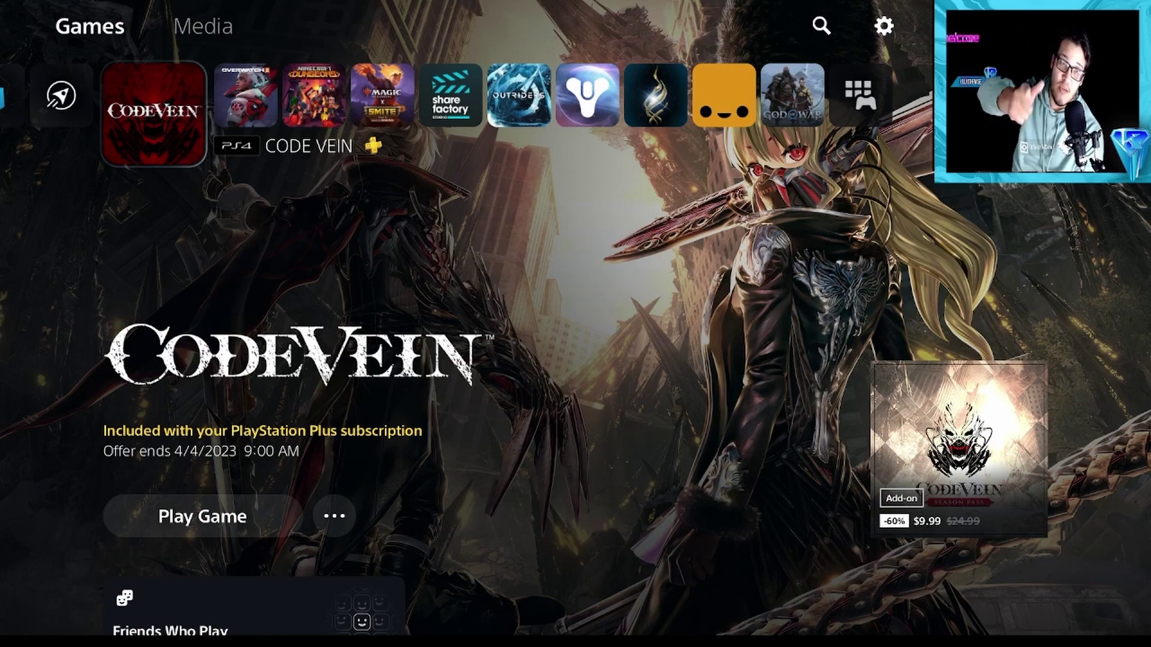
pyautogui.press('Right')
pyautogui.press('Left')
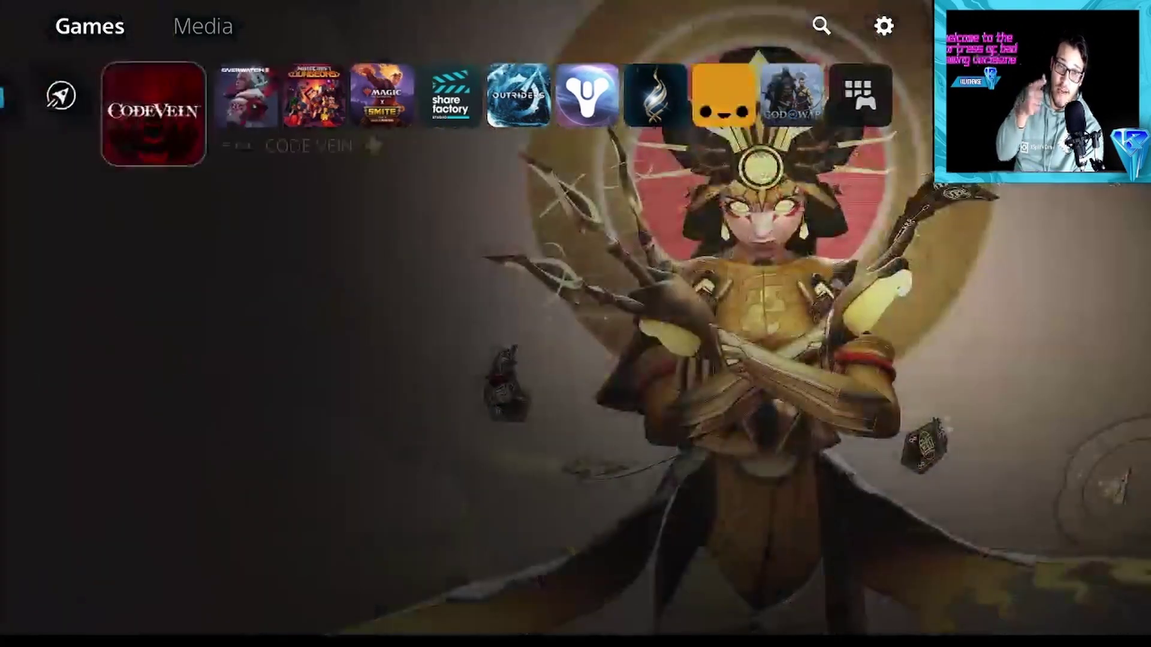
pyautogui.press('Right')
pyautogui.press('Right')
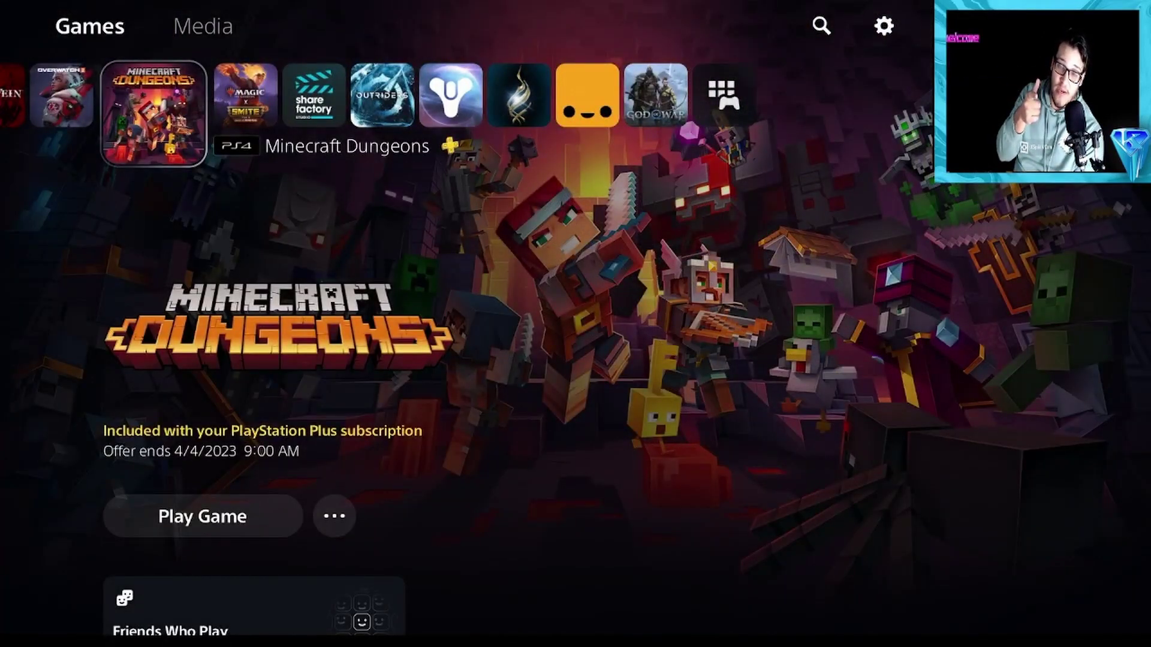